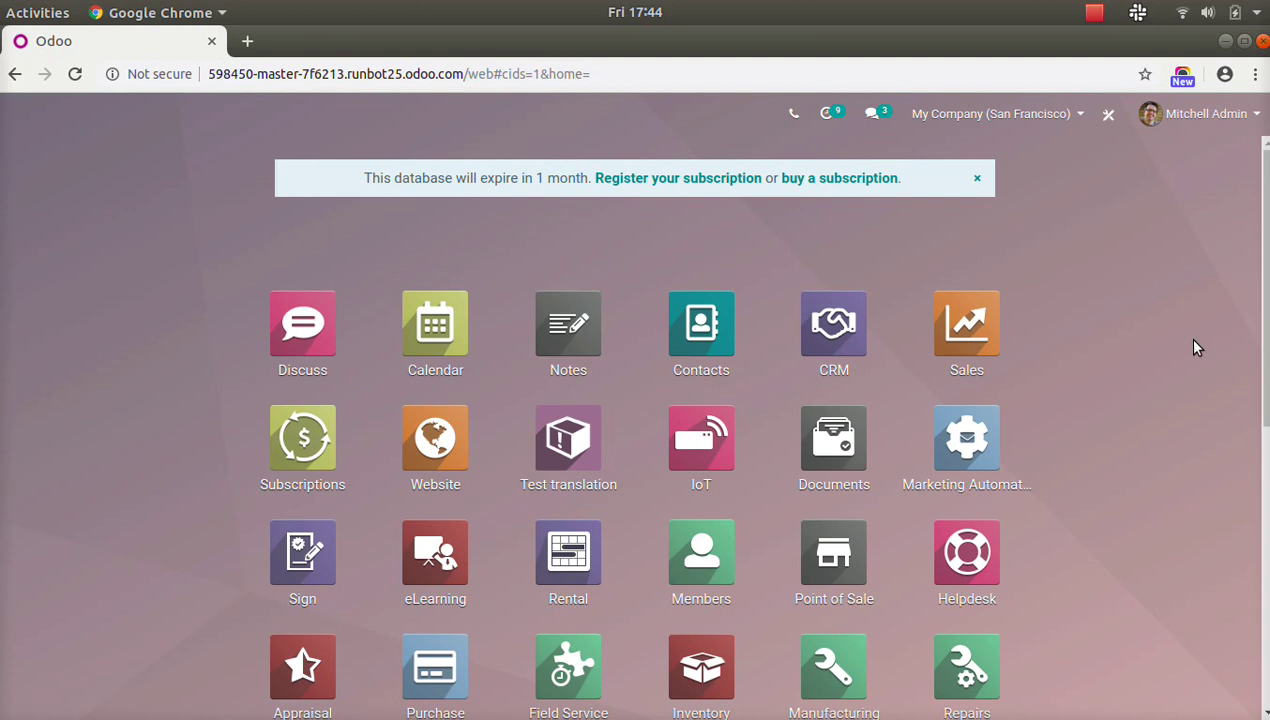
Open the Rental app to see the board of six rental orders and their statuses
left_click(589, 572)
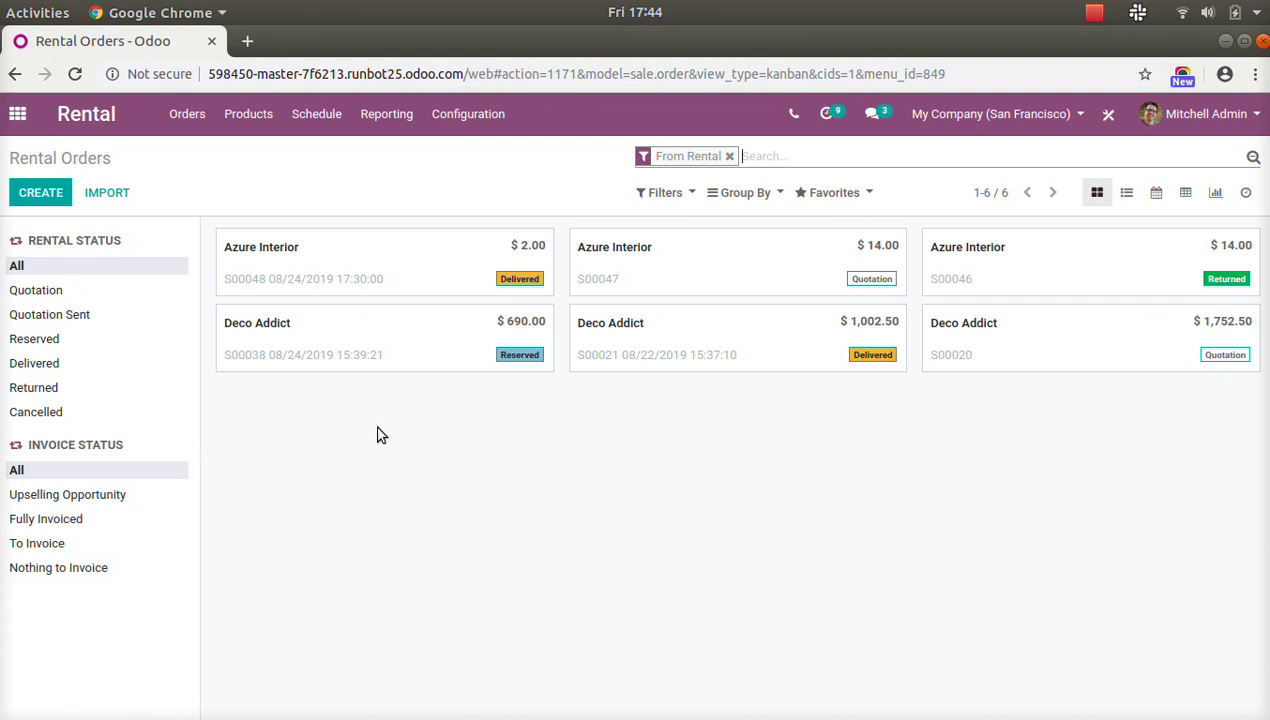
left_click(43, 292)
left_click(55, 315)
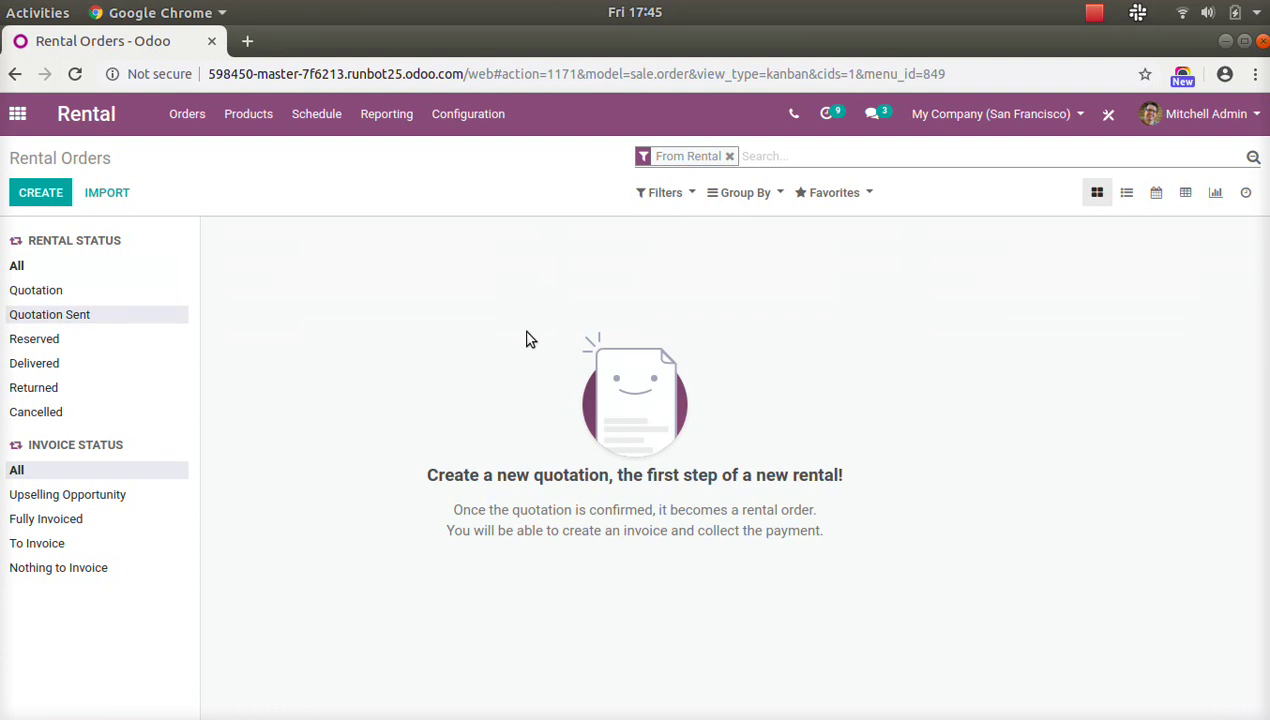
left_click(50, 265)
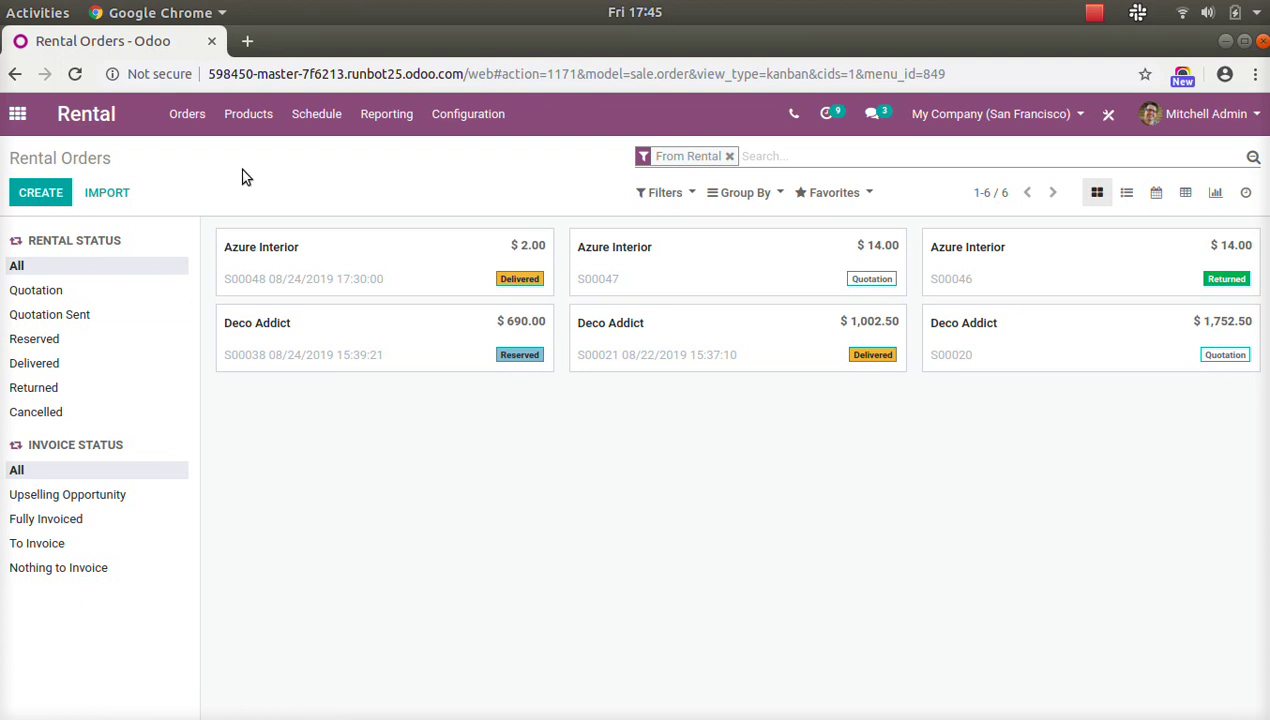
left_click(188, 128)
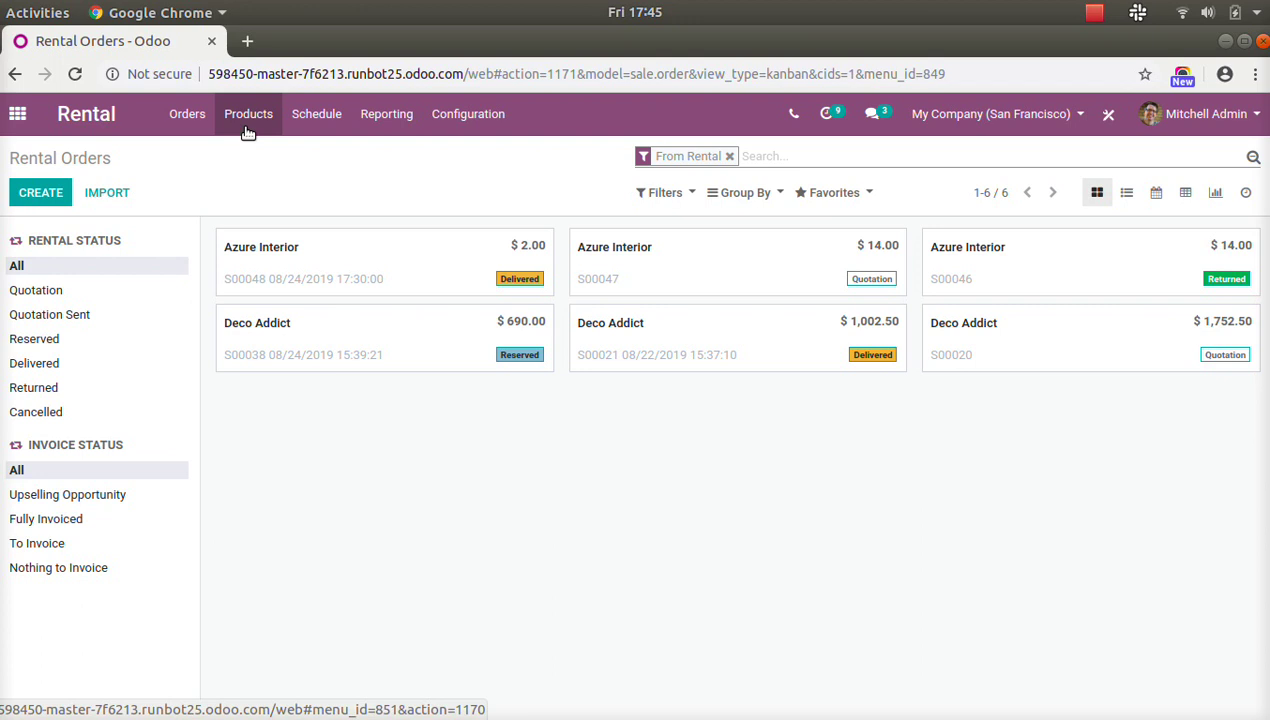
Open the Meeting Room product (RENT002) from Products and highlight its Can be Rented setting
left_click(248, 131)
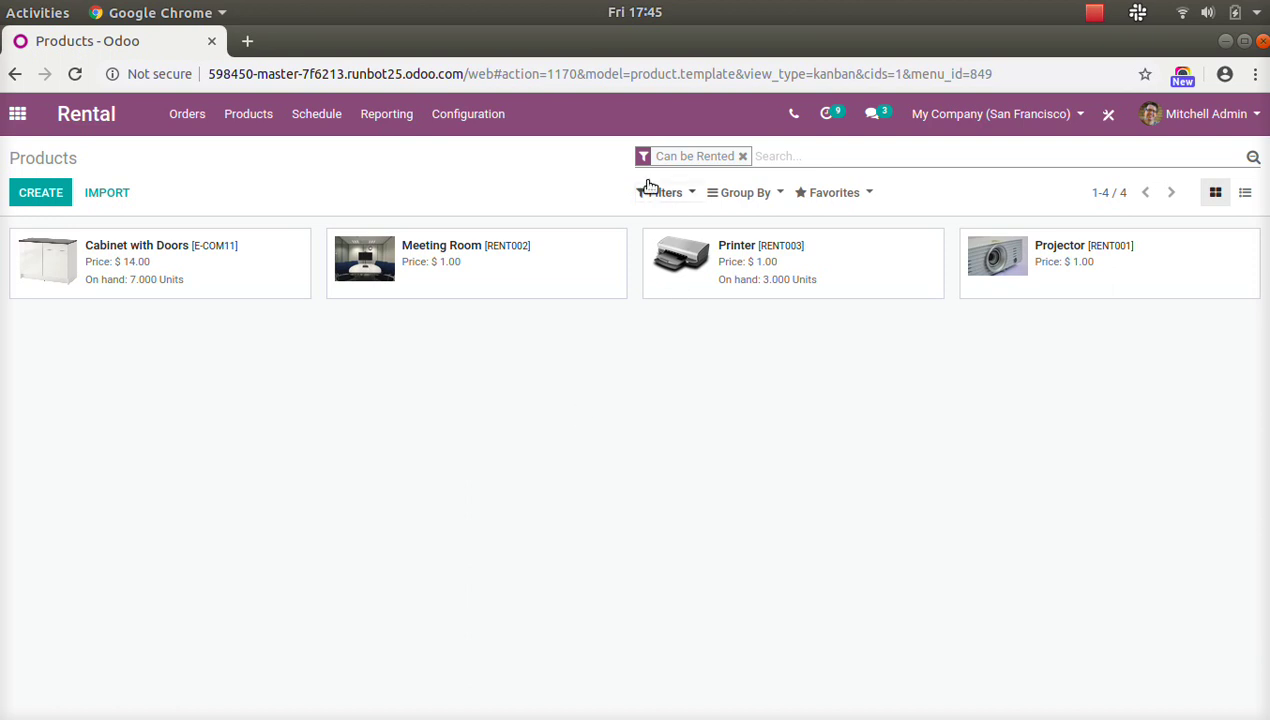
left_click_drag(656, 158, 717, 160)
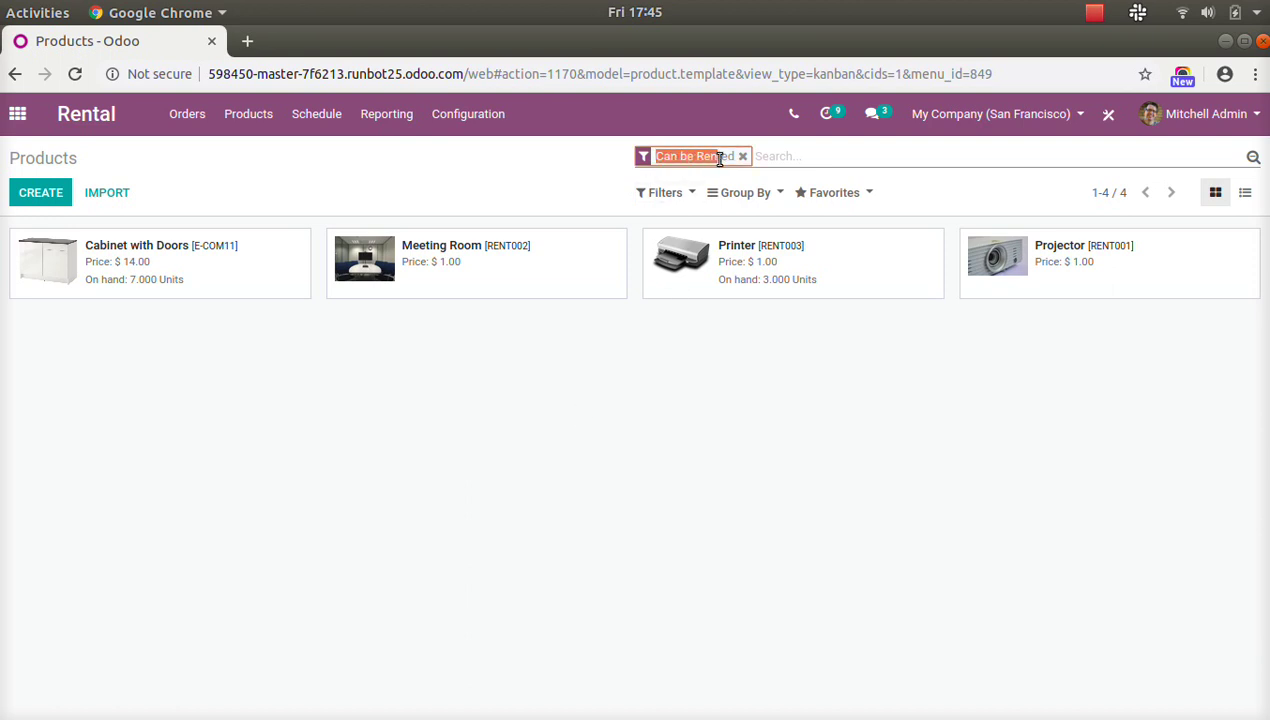
left_click(488, 396)
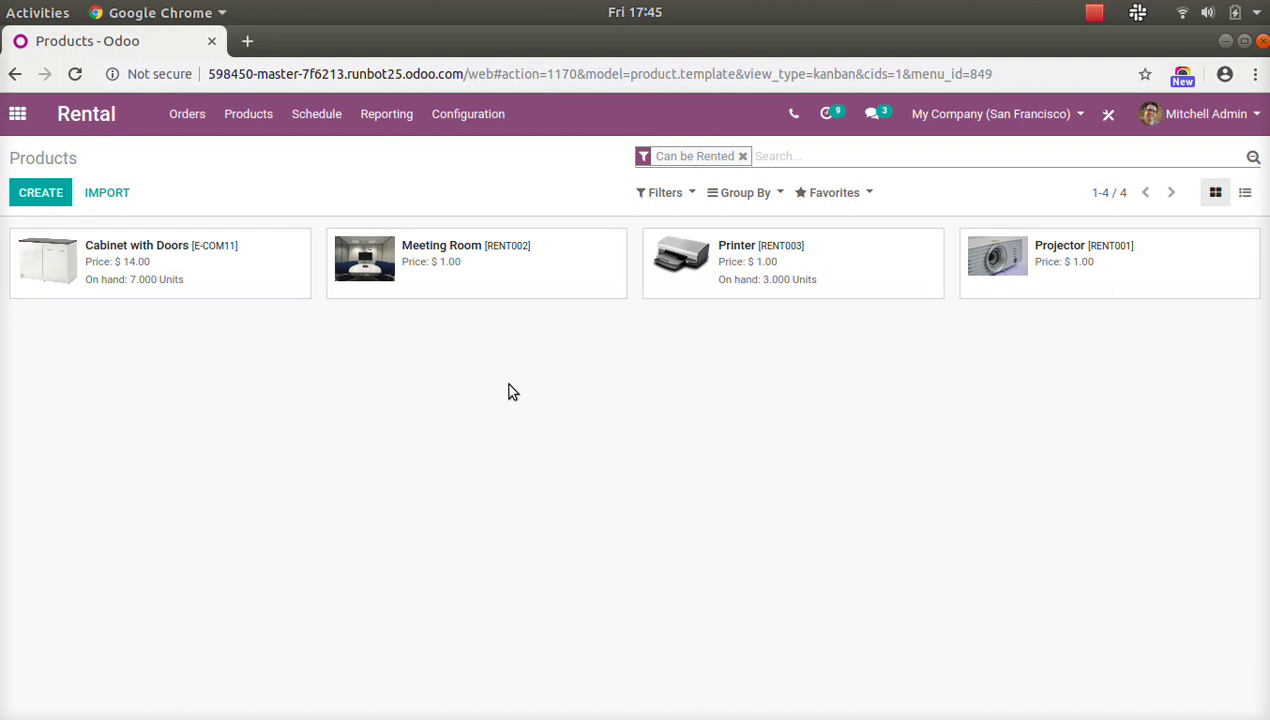
left_click(482, 276)
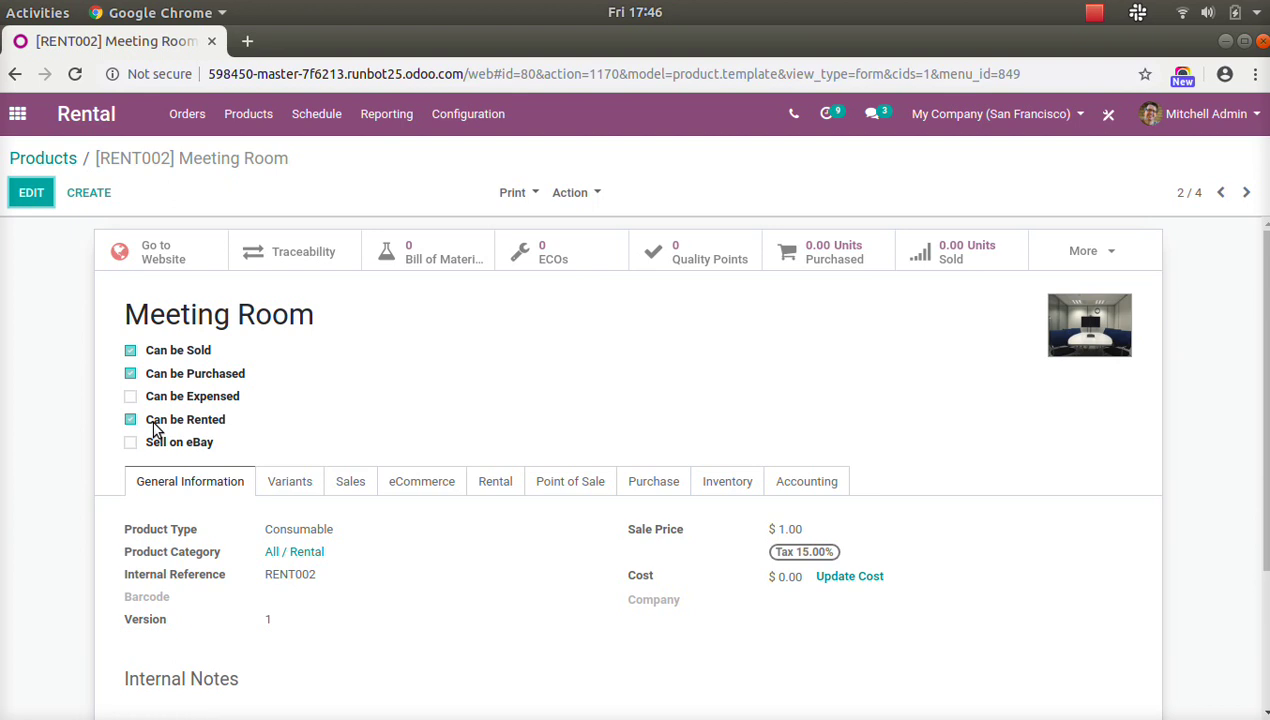
left_click_drag(148, 425, 228, 430)
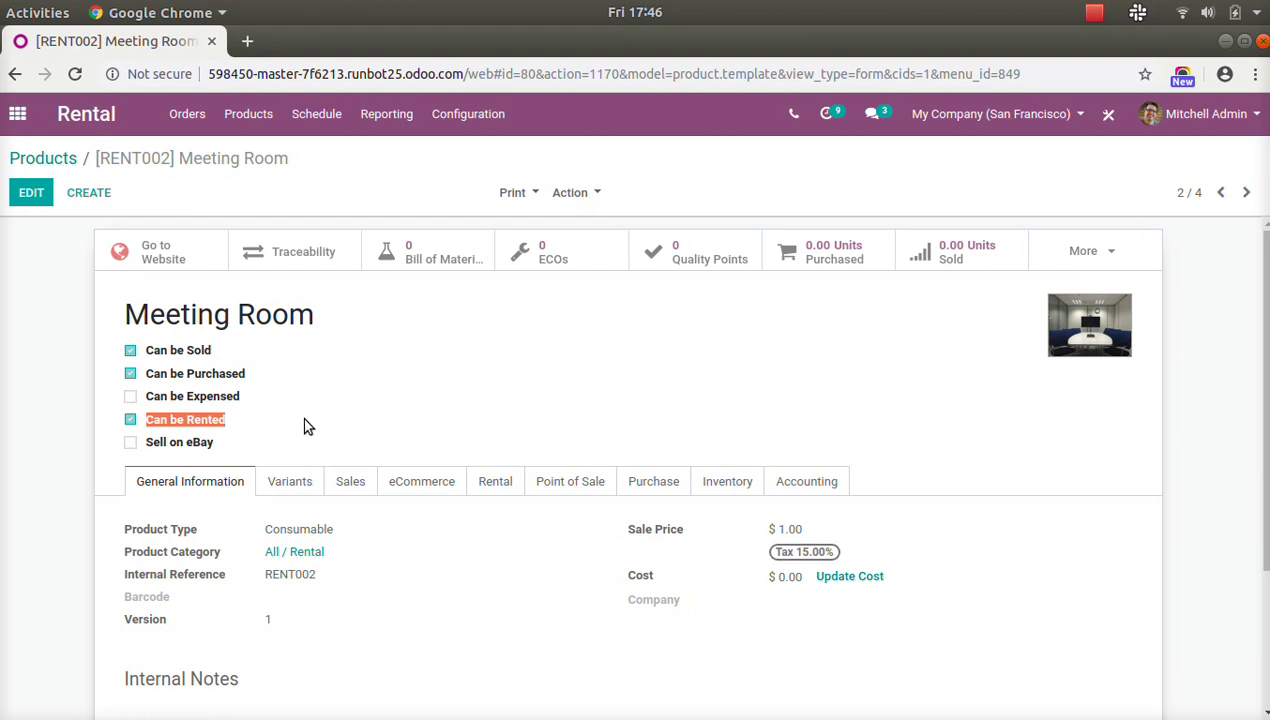
left_click_drag(126, 314, 255, 316)
left_click(425, 318)
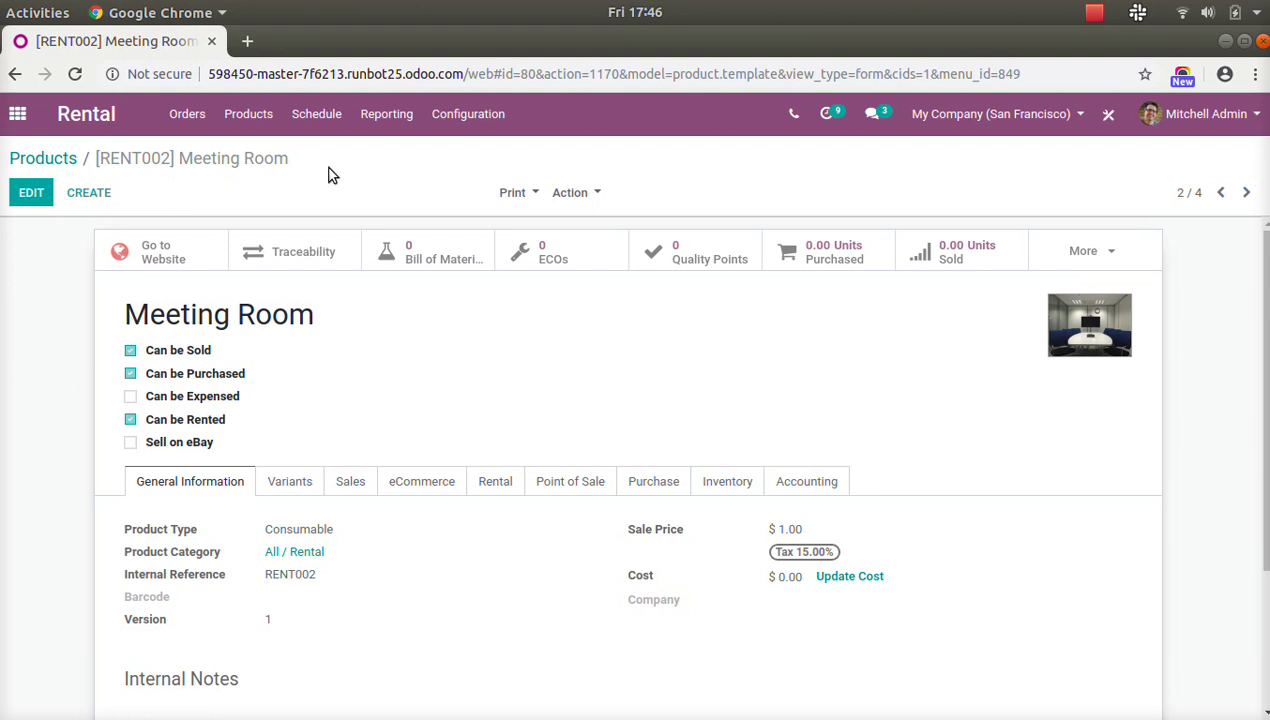
left_click_drag(128, 314, 365, 308)
left_click_drag(153, 421, 225, 420)
left_click(185, 116)
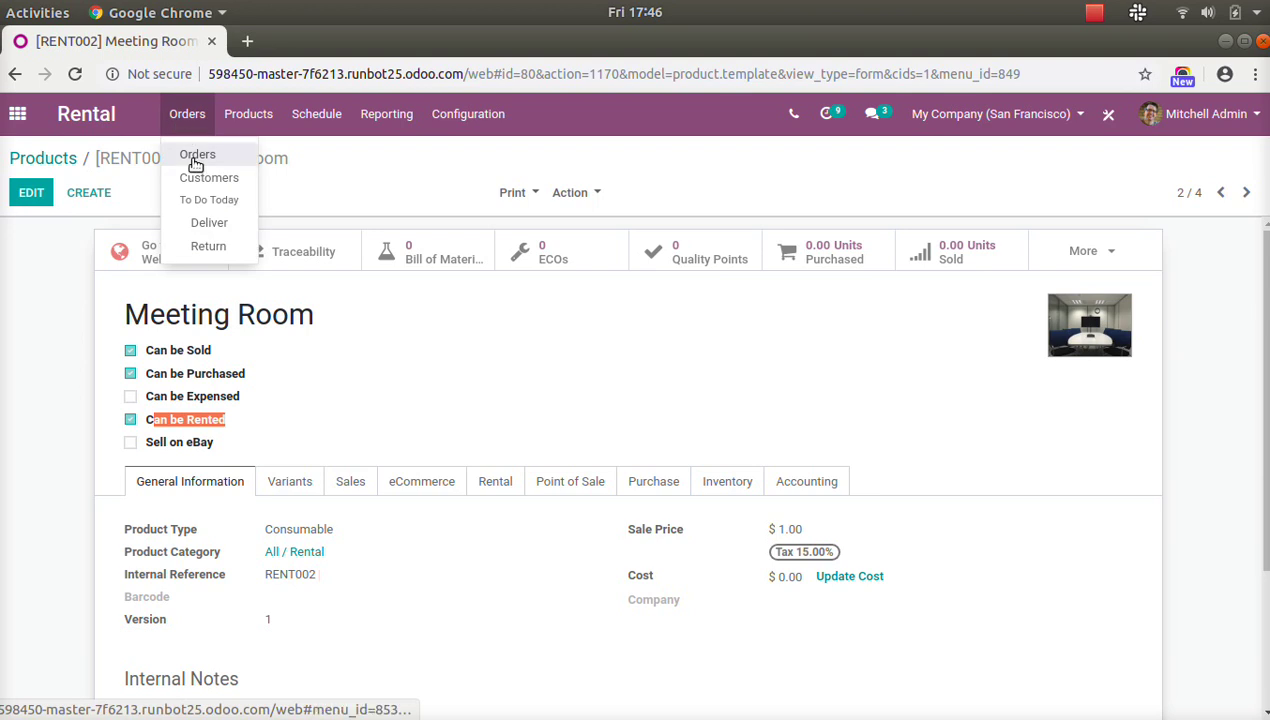
Create a new rental order for customer Coin gourmand and start an order line
left_click(198, 158)
left_click(40, 192)
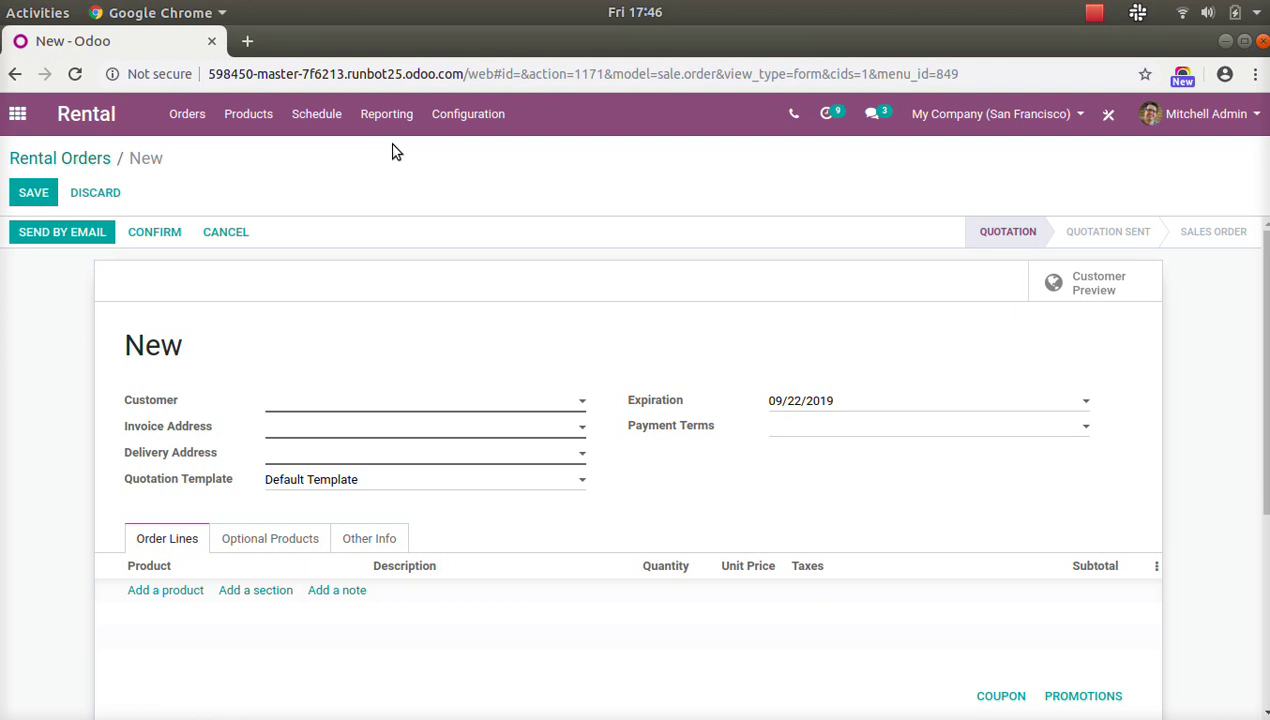
left_click(349, 408)
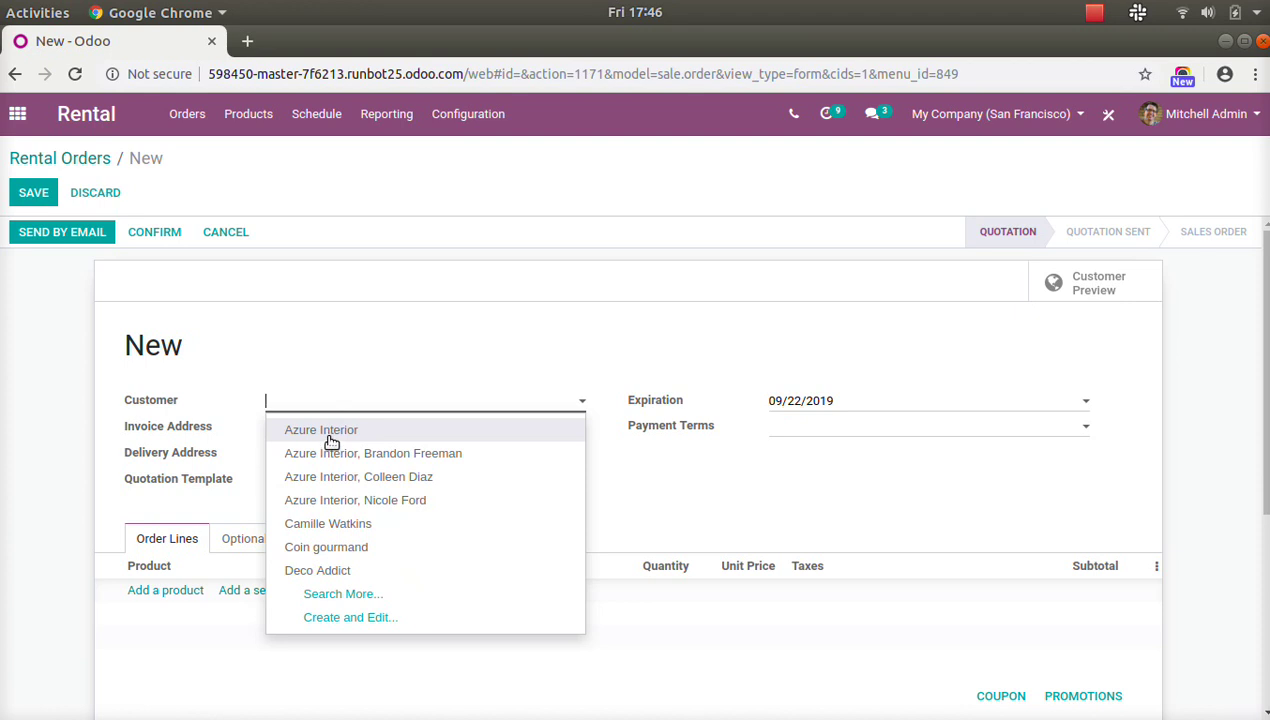
left_click(322, 549)
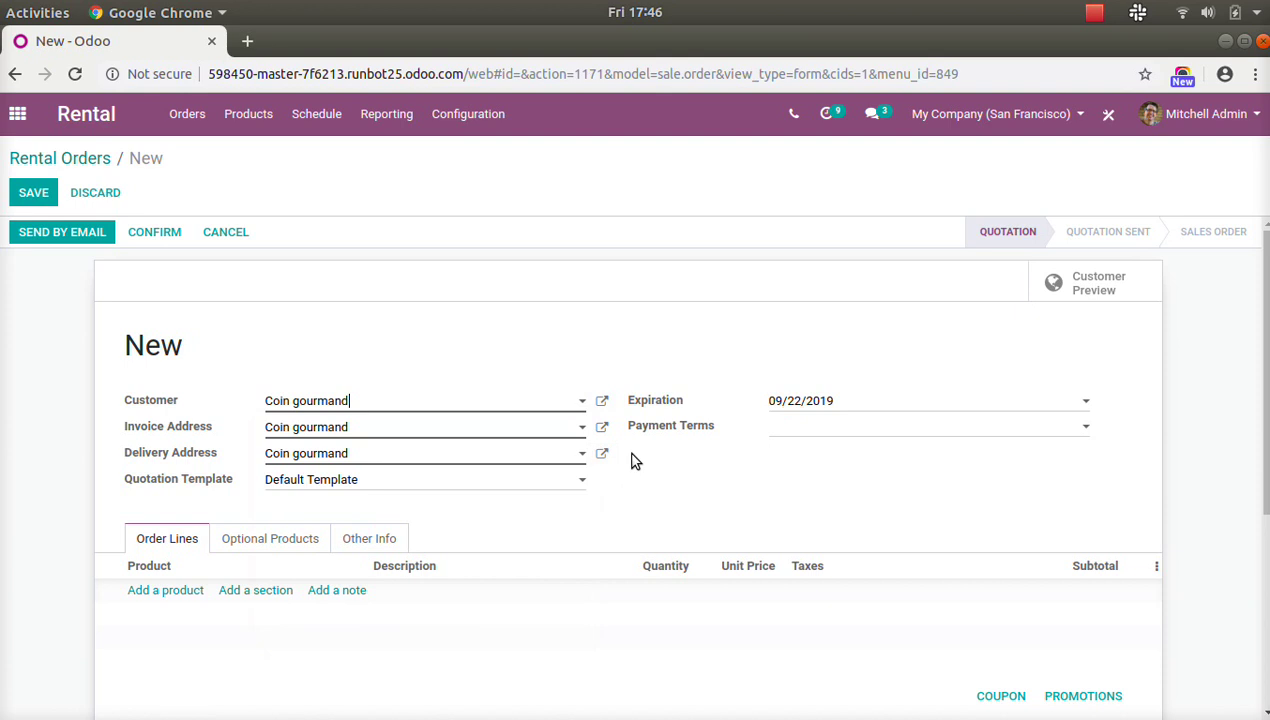
left_click(172, 591)
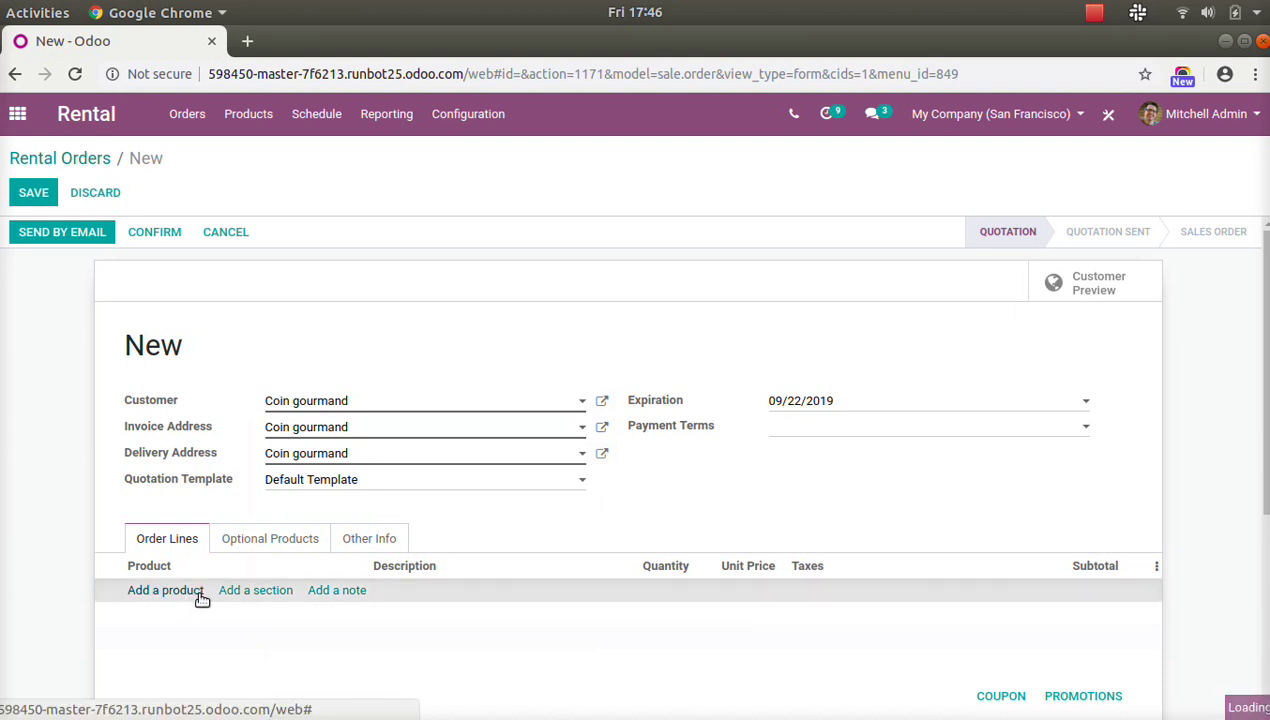
Search 'meet' and pick [RENT002] Meeting Room (R) as the line's product
type("meet")
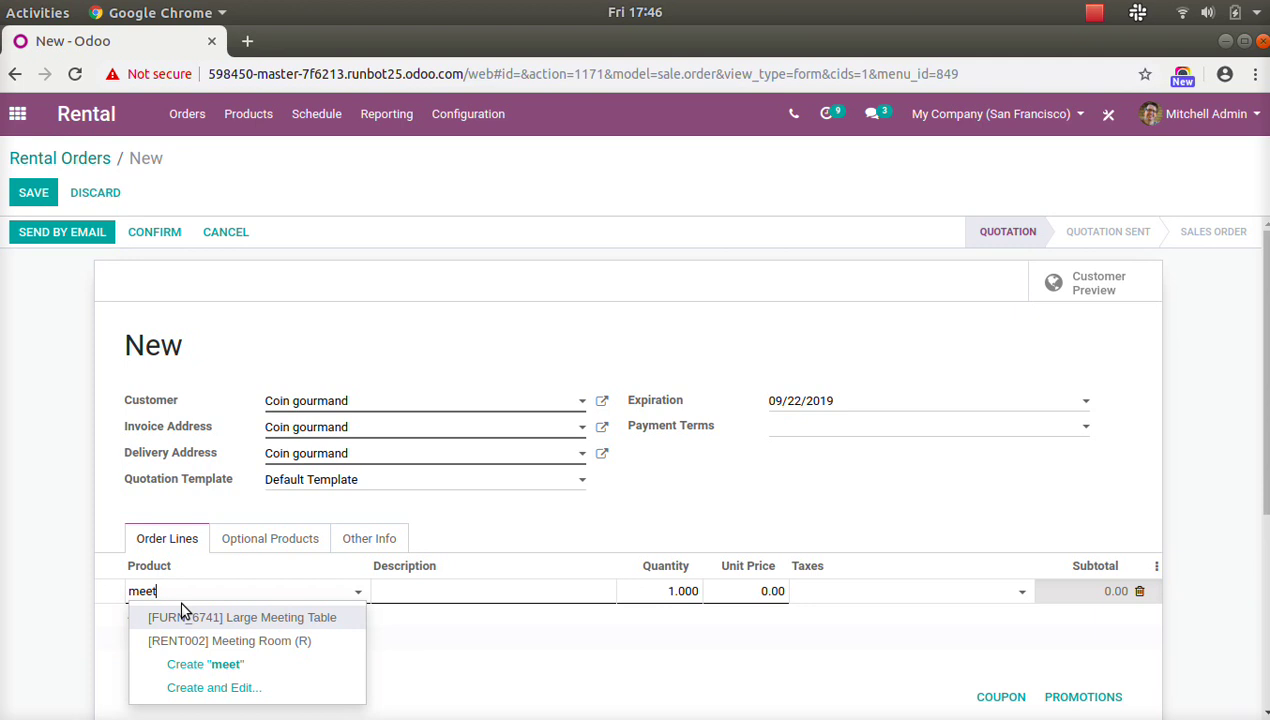
left_click(243, 645)
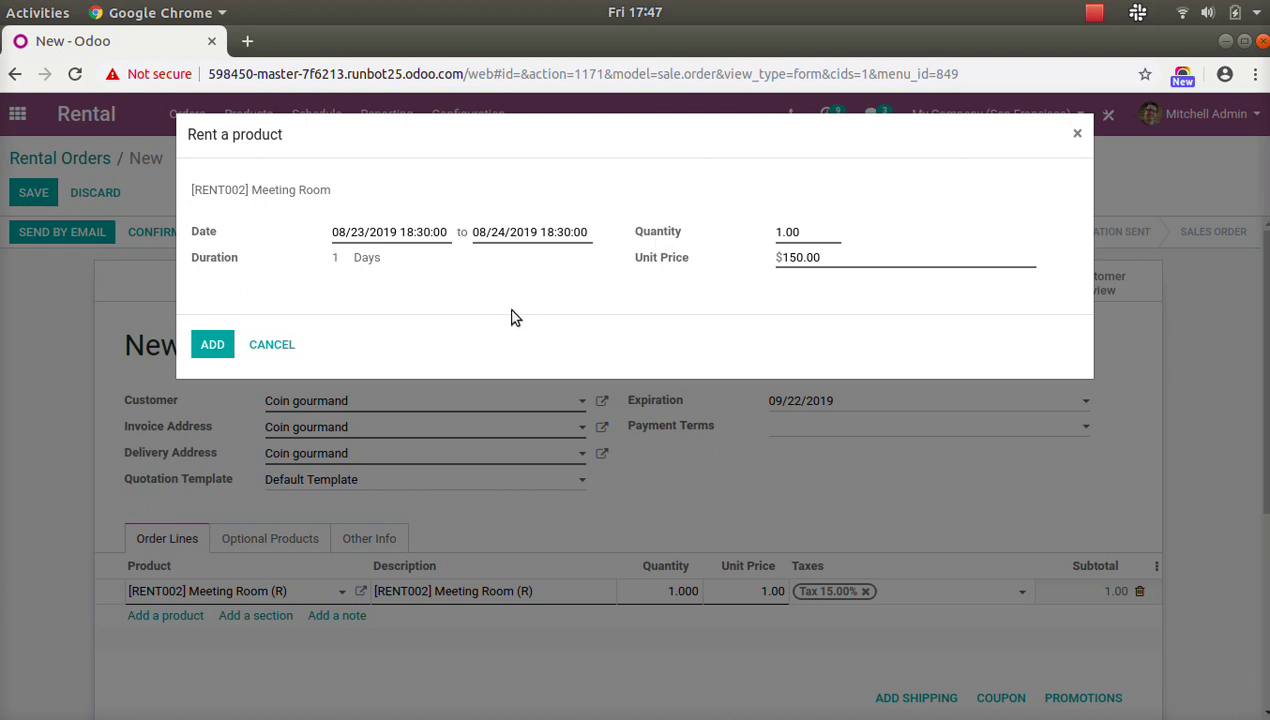
Rent the Meeting Room Aug 27 to Sep 9, 2019 (13 days, 1,750.00) and add it
left_click(413, 234)
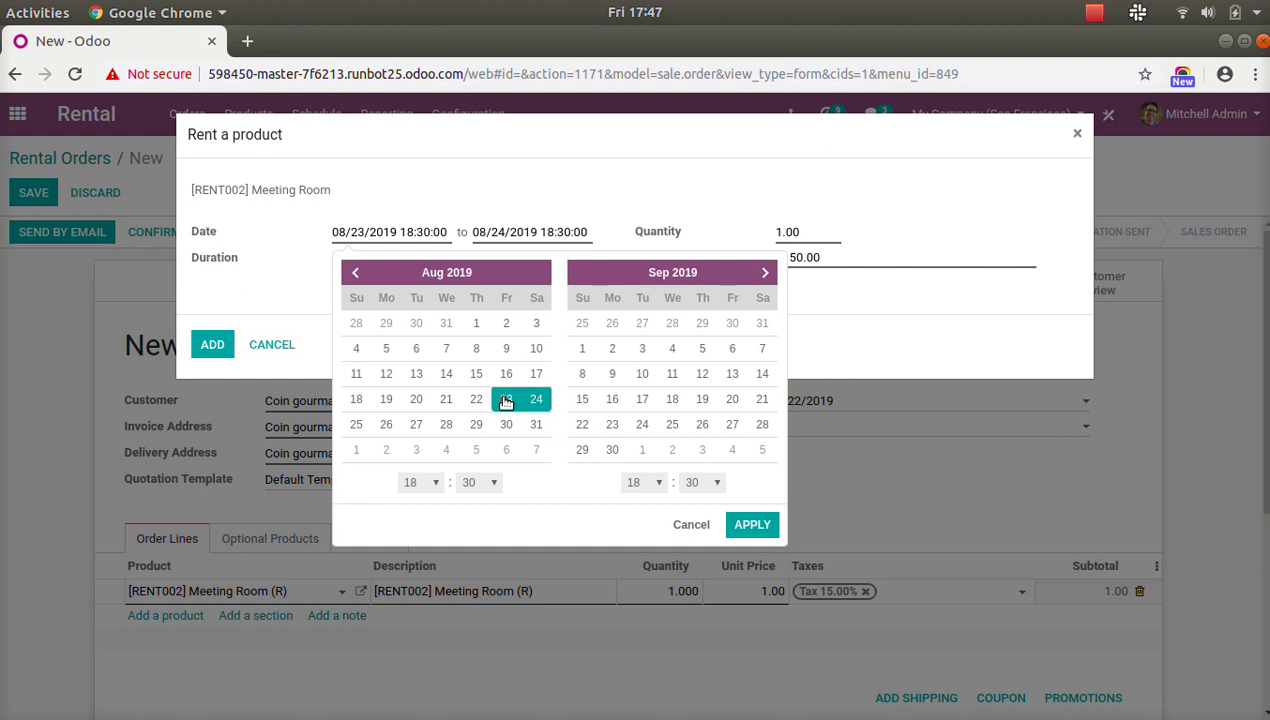
left_click(415, 427)
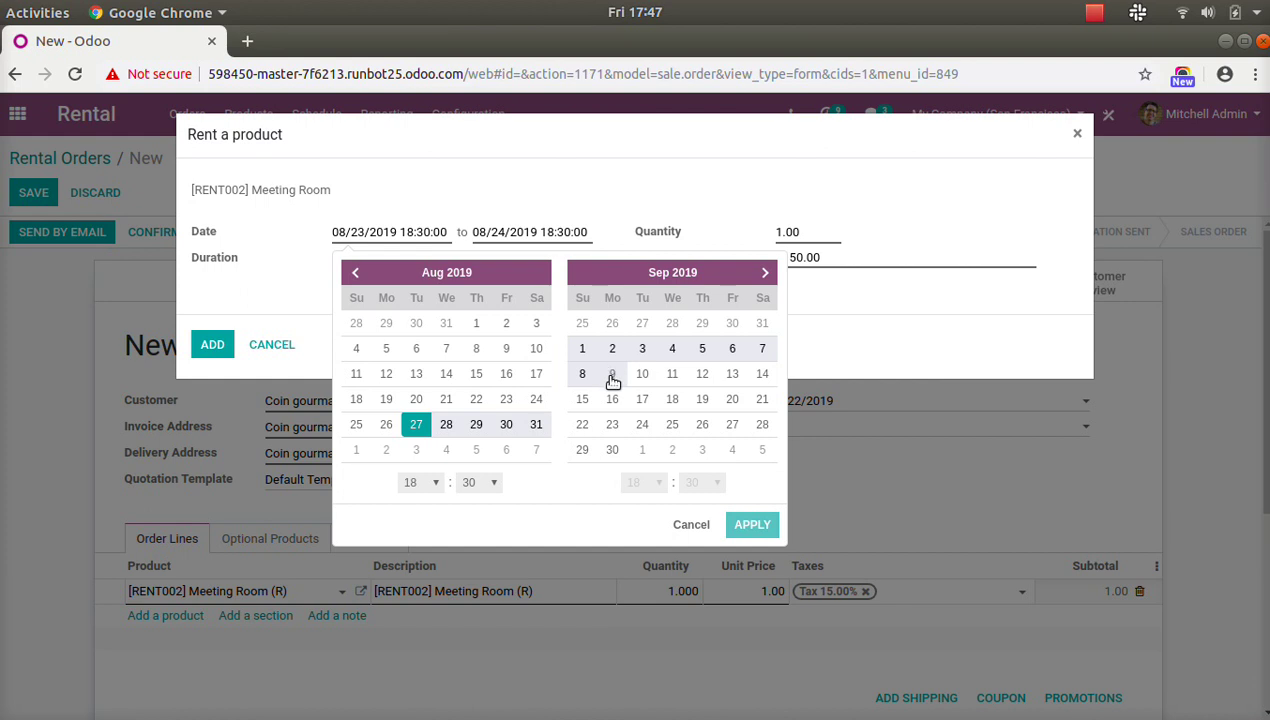
left_click(612, 376)
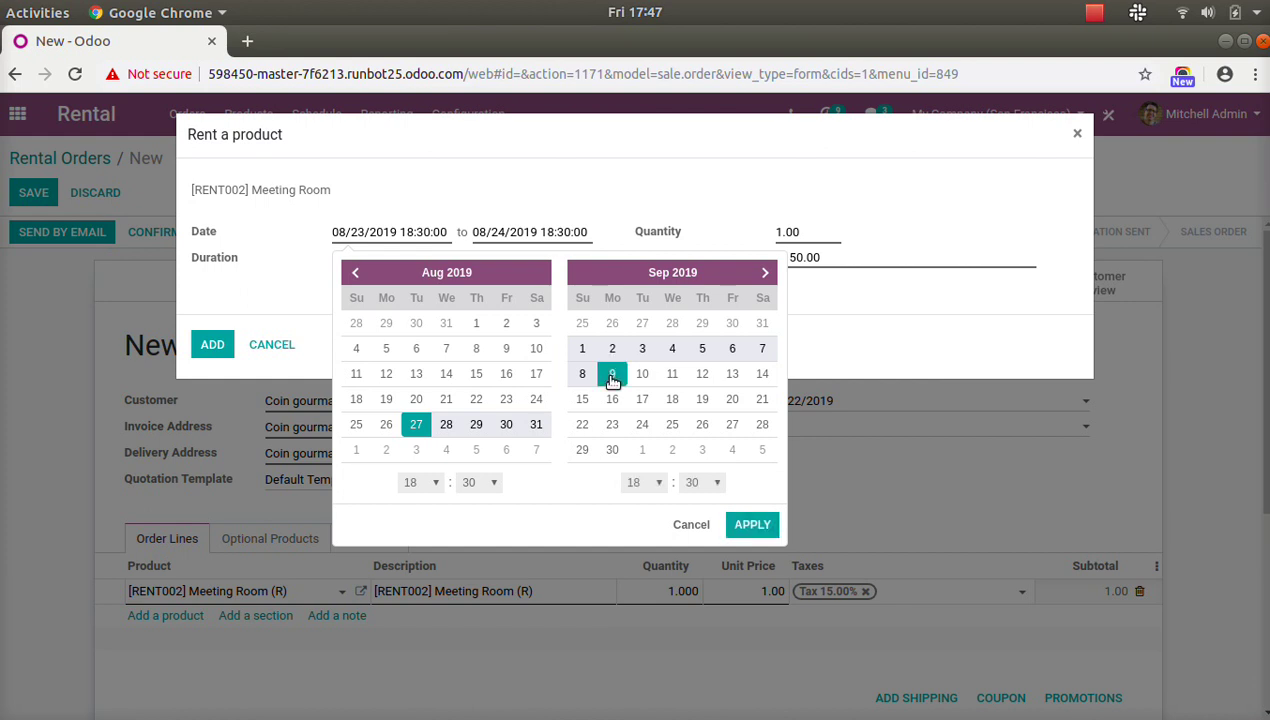
left_click(752, 524)
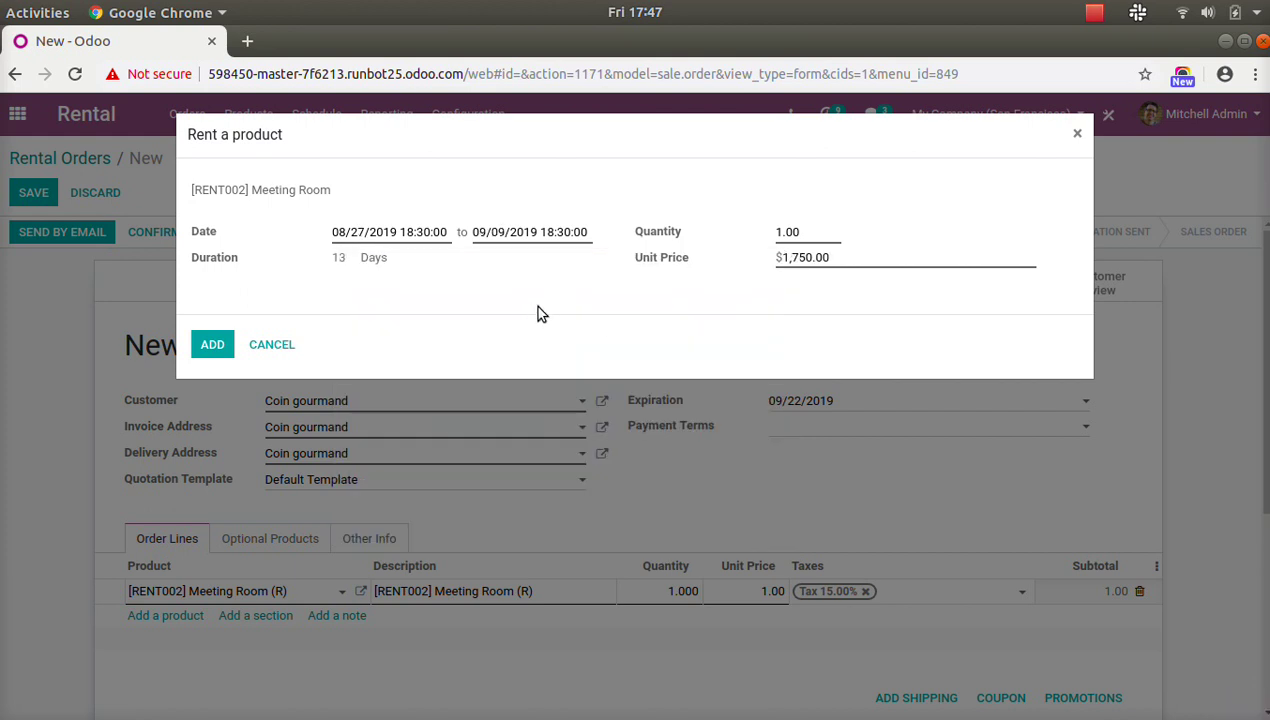
left_click(337, 260)
double_click(340, 258)
left_click_drag(261, 190, 447, 190)
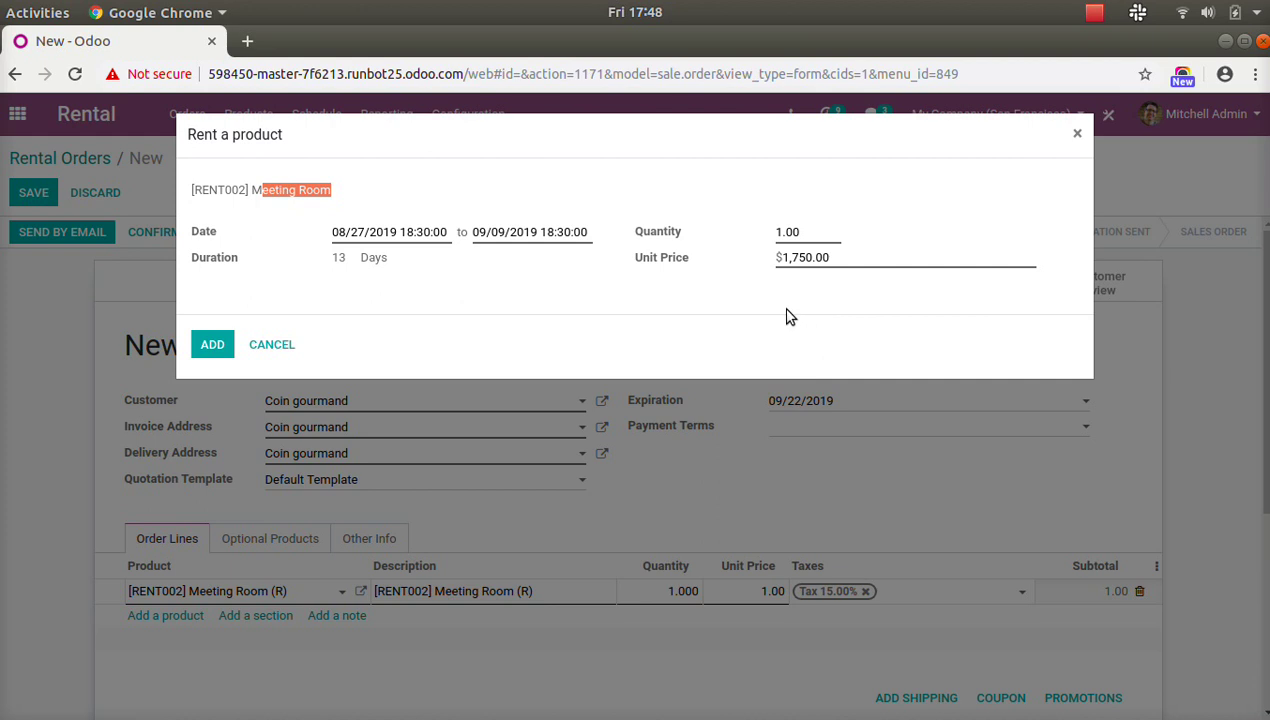
left_click_drag(785, 258, 830, 258)
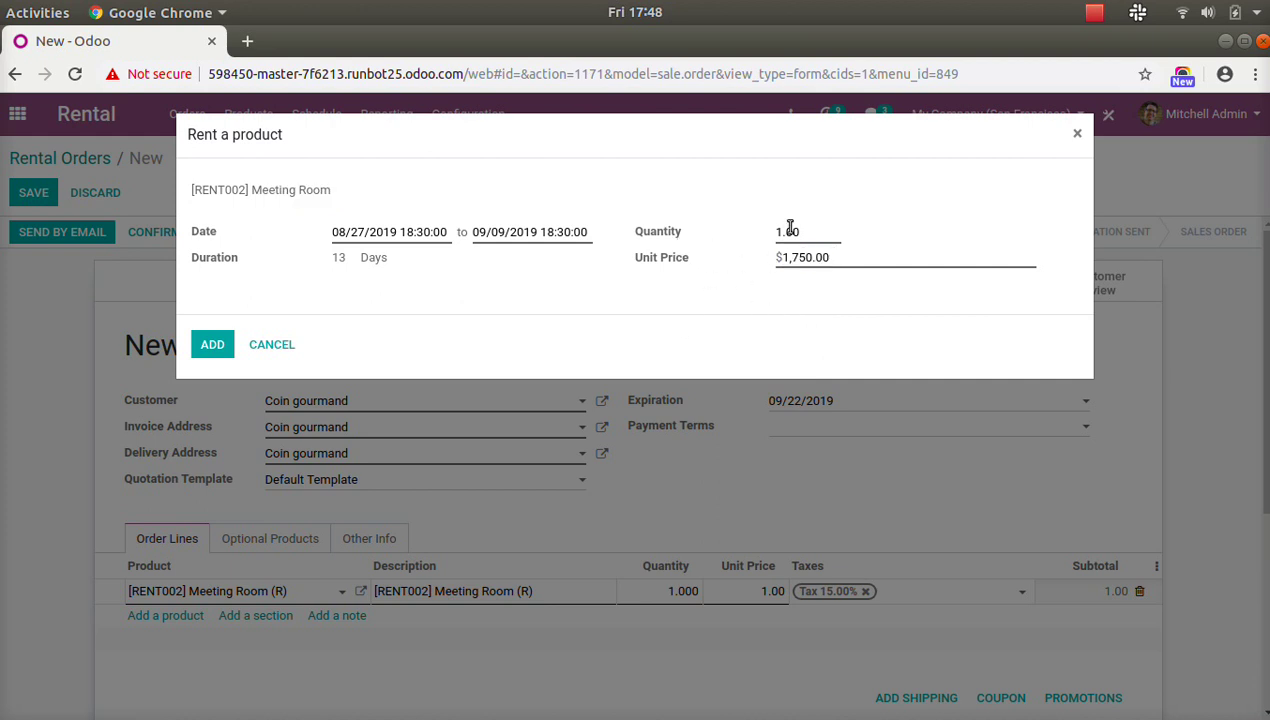
left_click(213, 344)
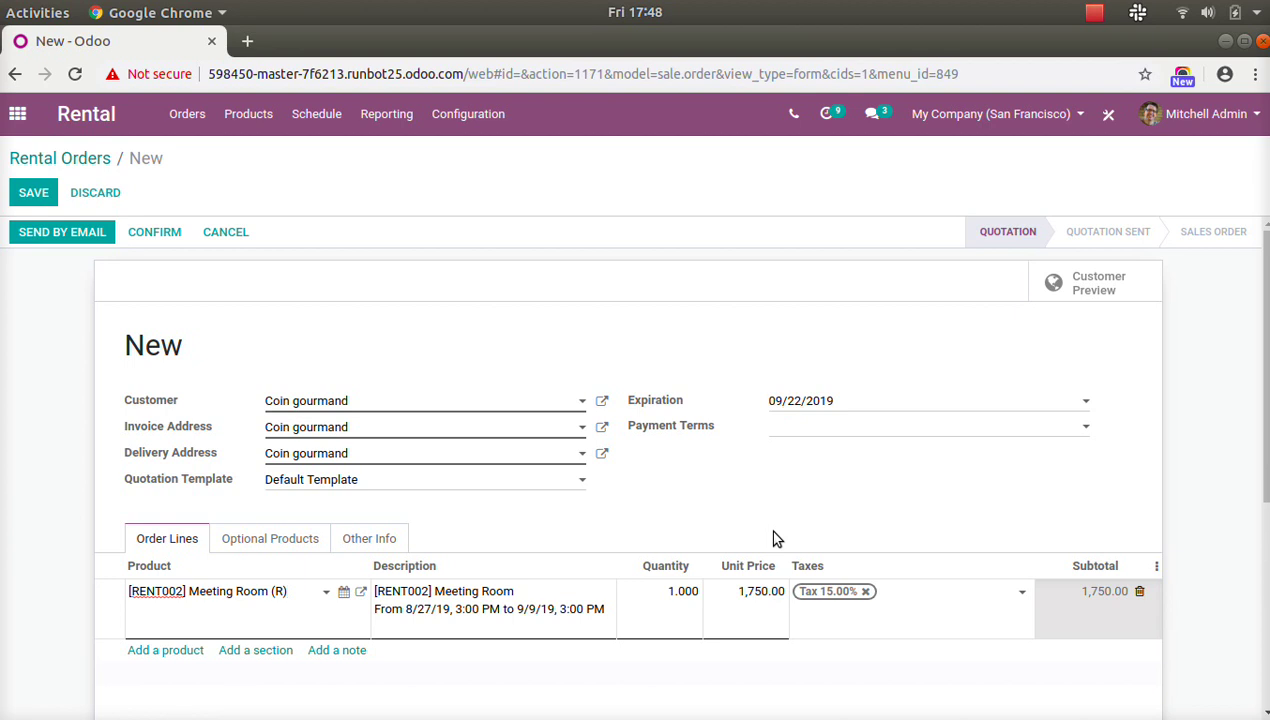
Save the quotation as S00050 and confirm it so the Meeting Room is Reserved
left_click(775, 540)
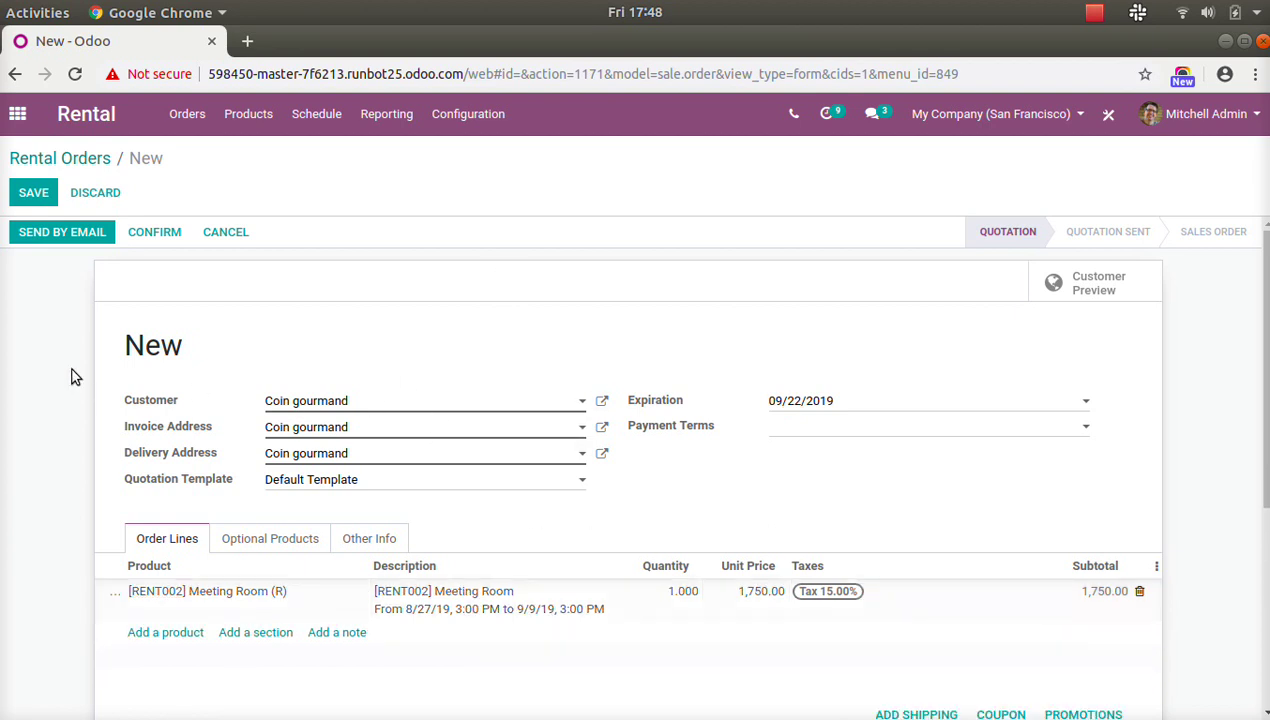
left_click(33, 194)
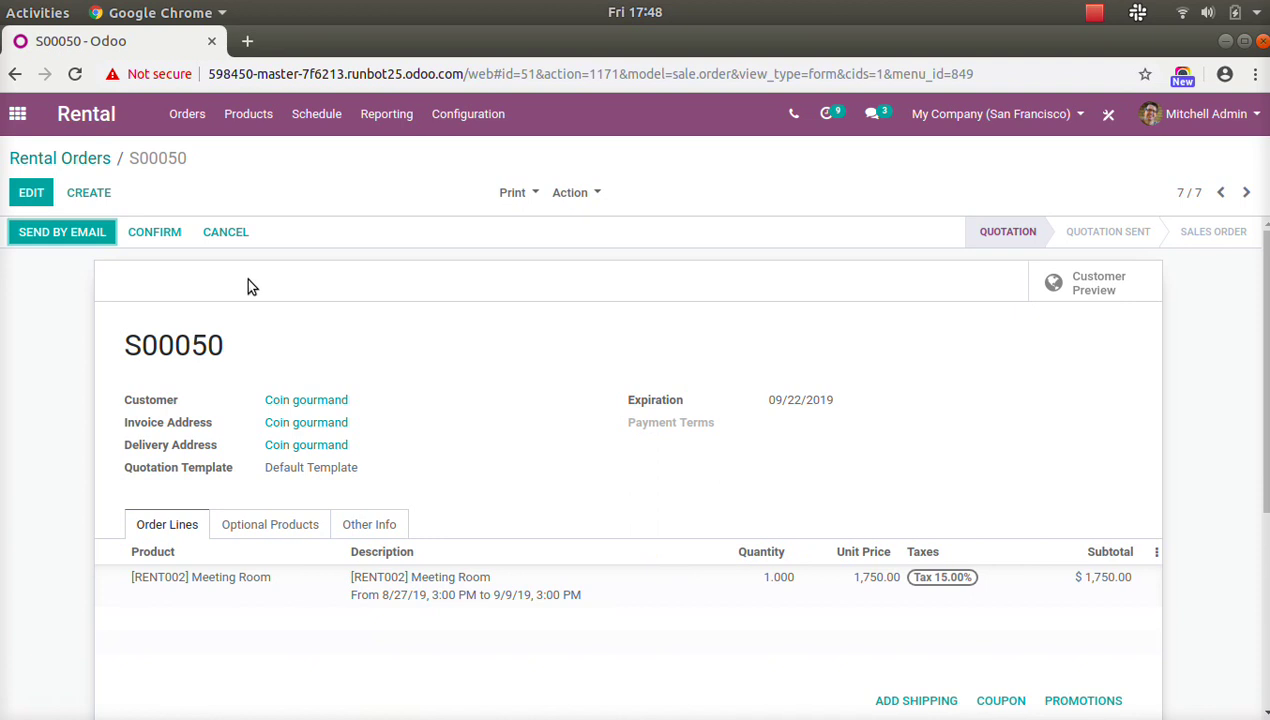
left_click(155, 232)
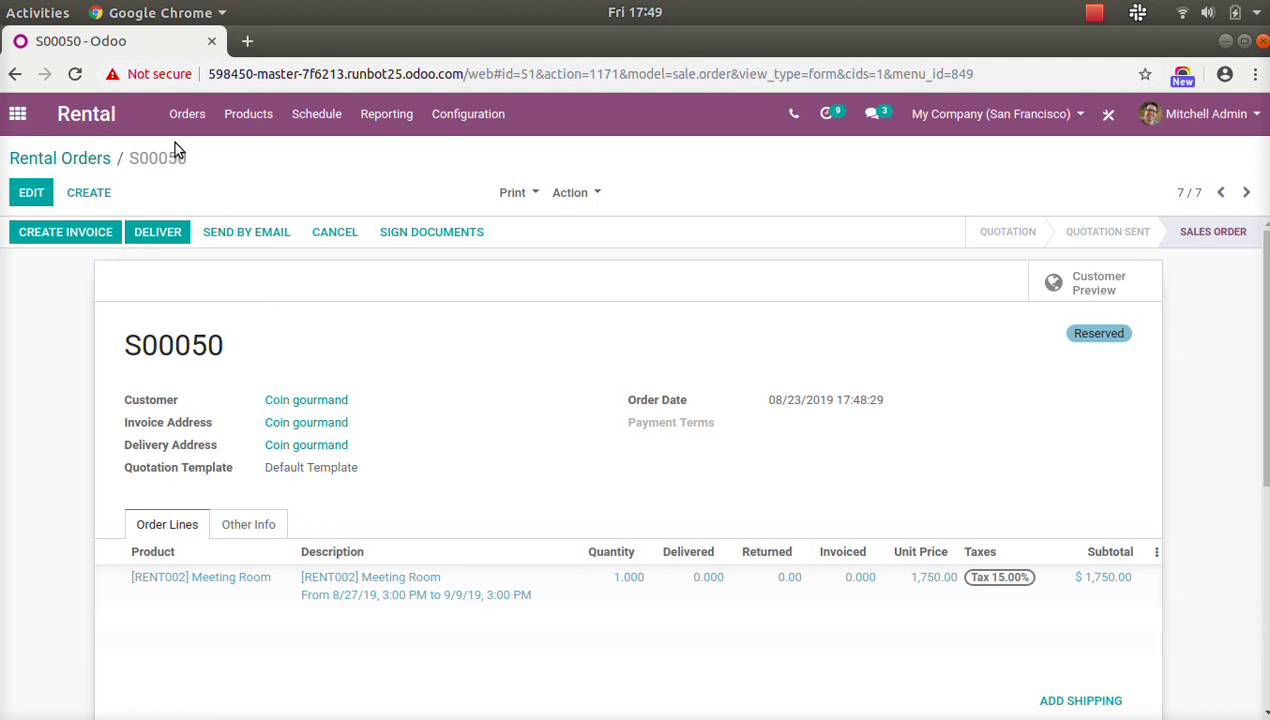
List all Reserved orders to deliver, S00050 and S00038, without the To Do Today filter
left_click(84, 160)
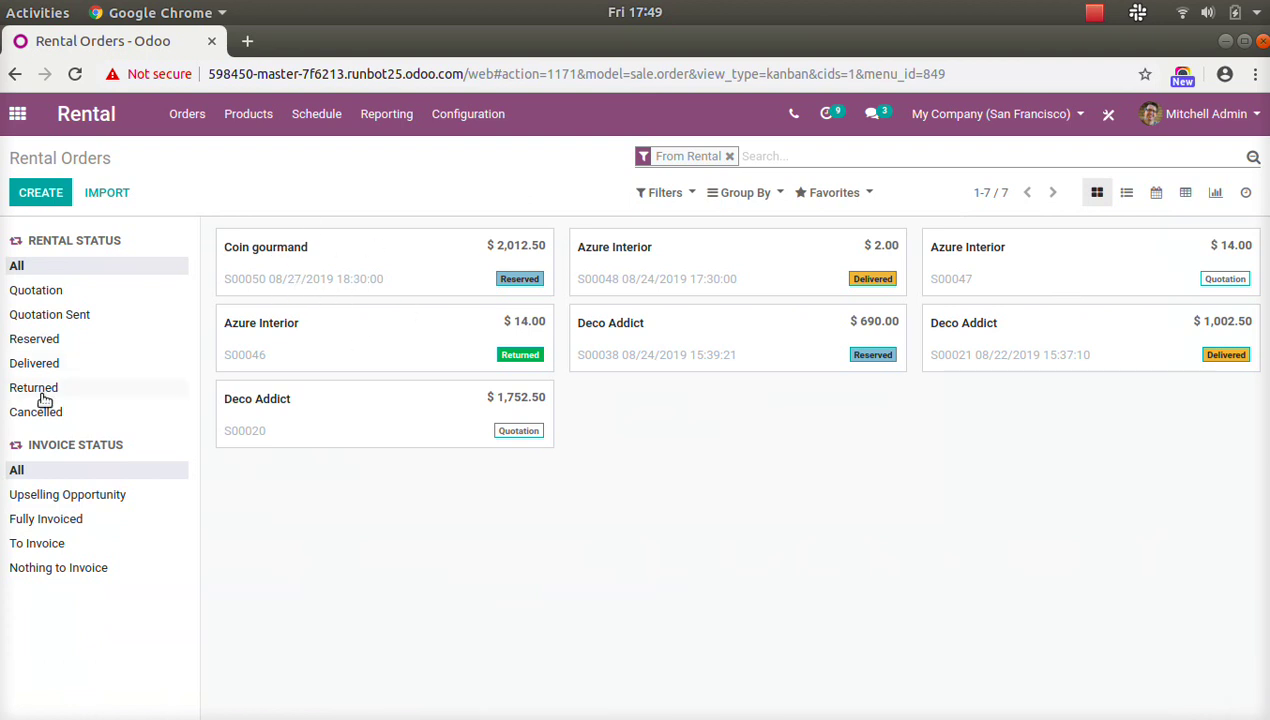
left_click(32, 342)
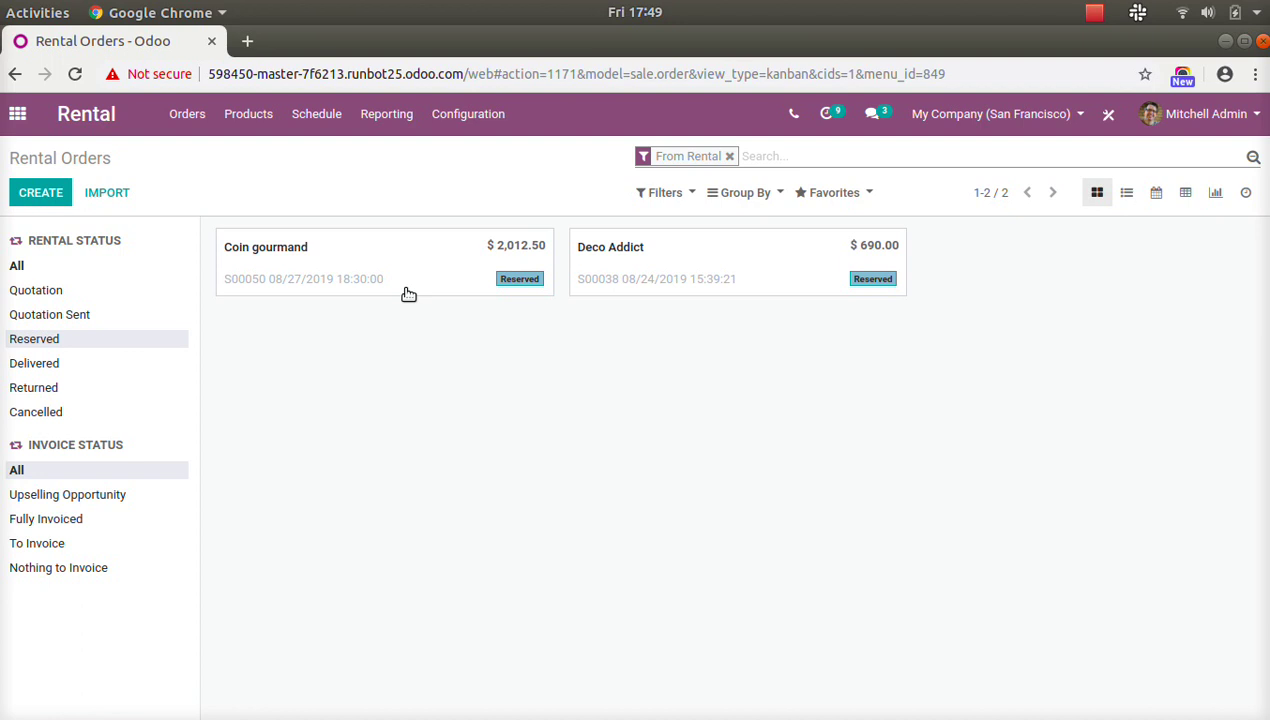
left_click(183, 116)
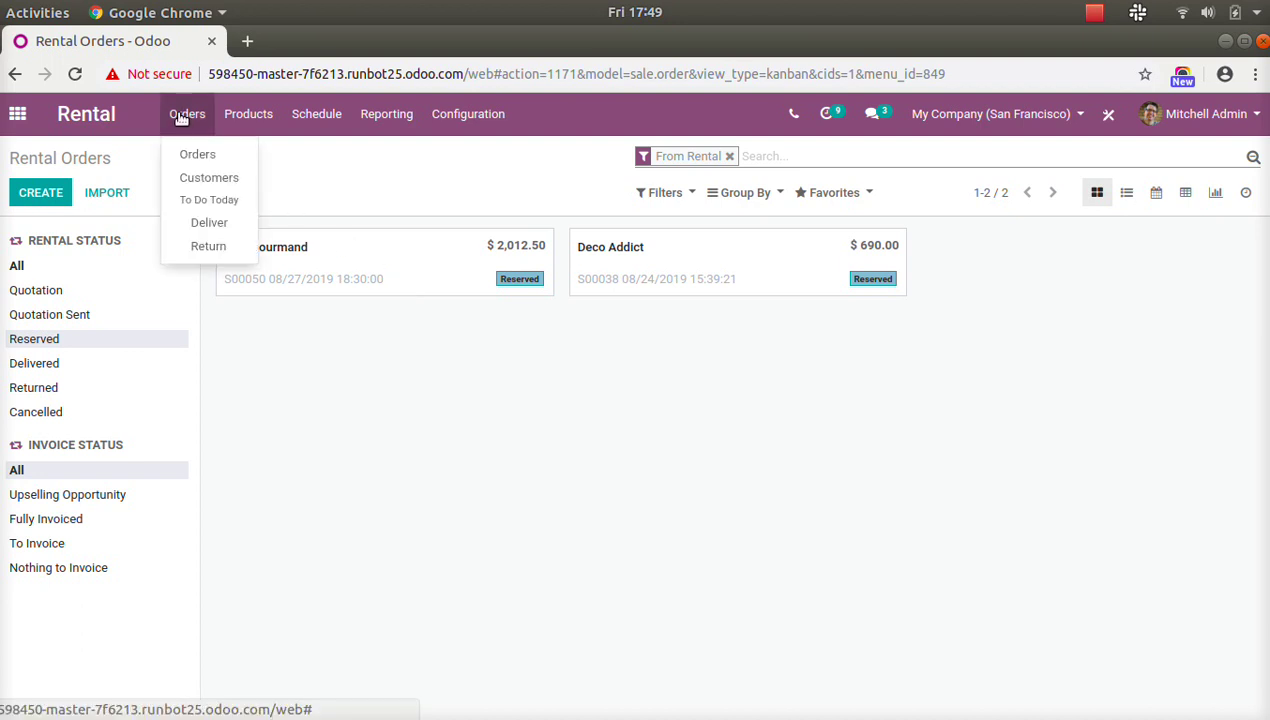
left_click(209, 224)
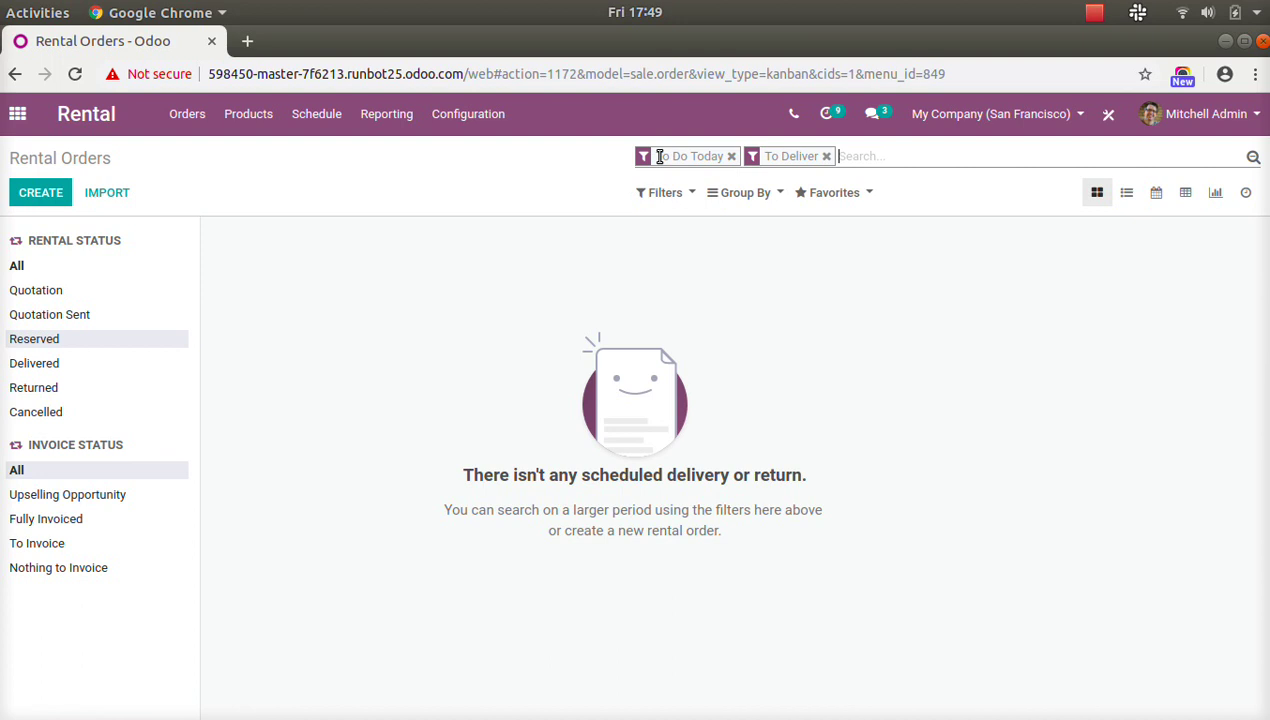
left_click_drag(659, 157, 714, 156)
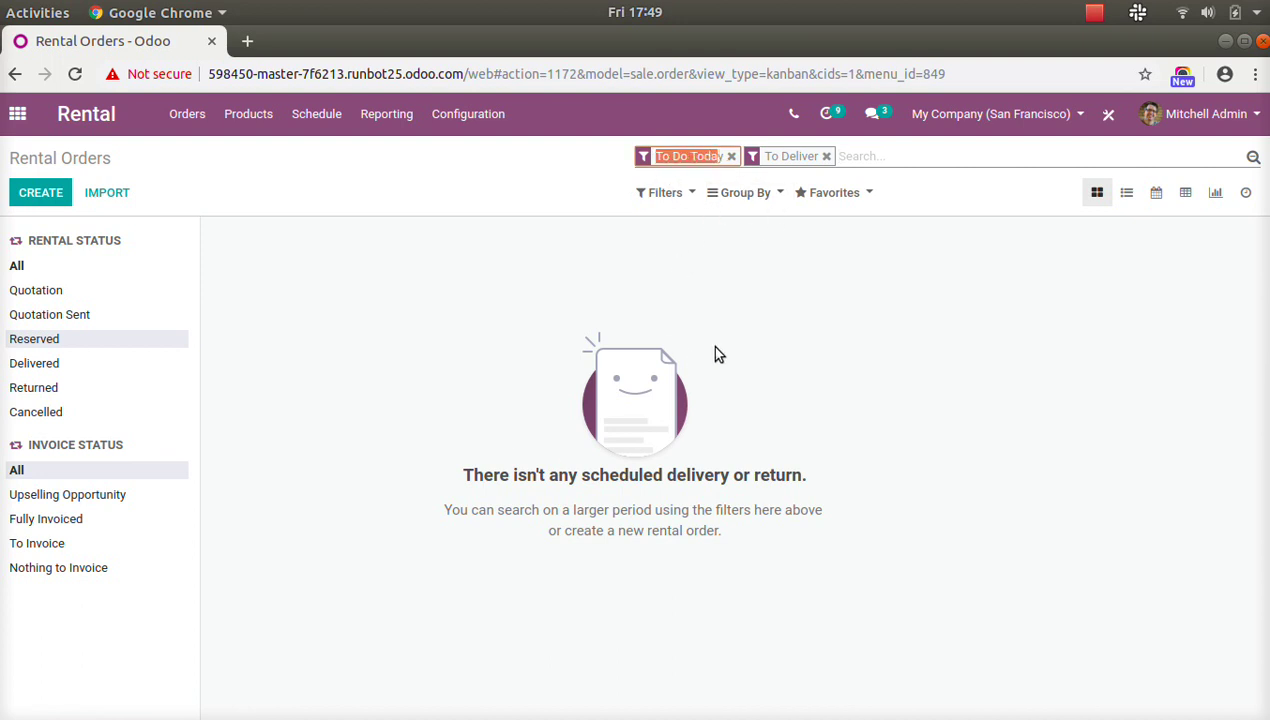
left_click(731, 156)
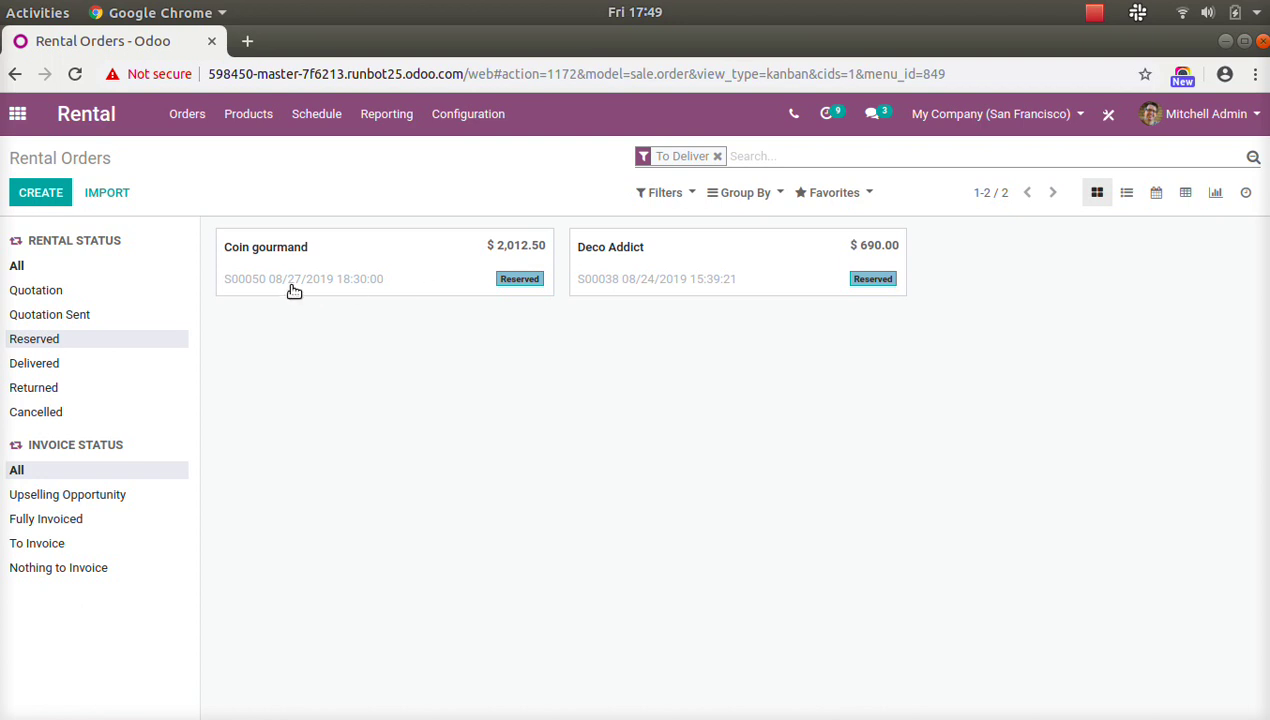
Open Coin gourmand's order S00050 and validate delivery of the Meeting Room
left_click(343, 271)
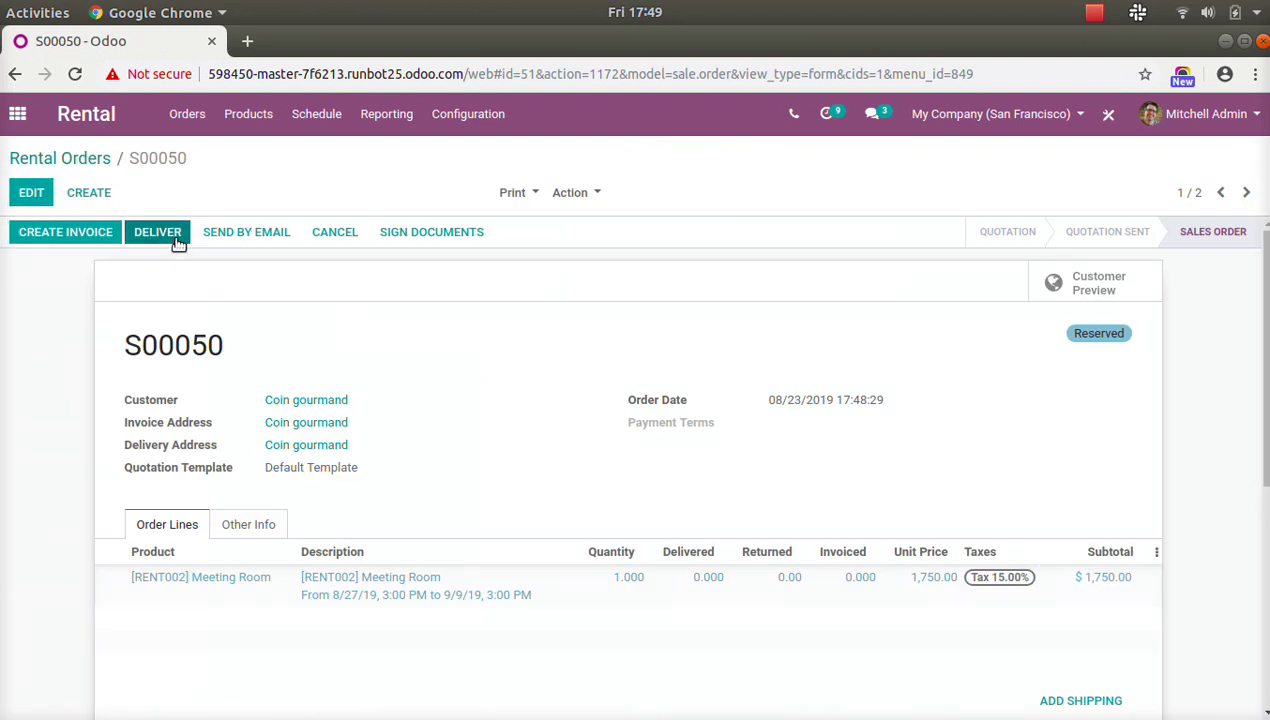
left_click(155, 236)
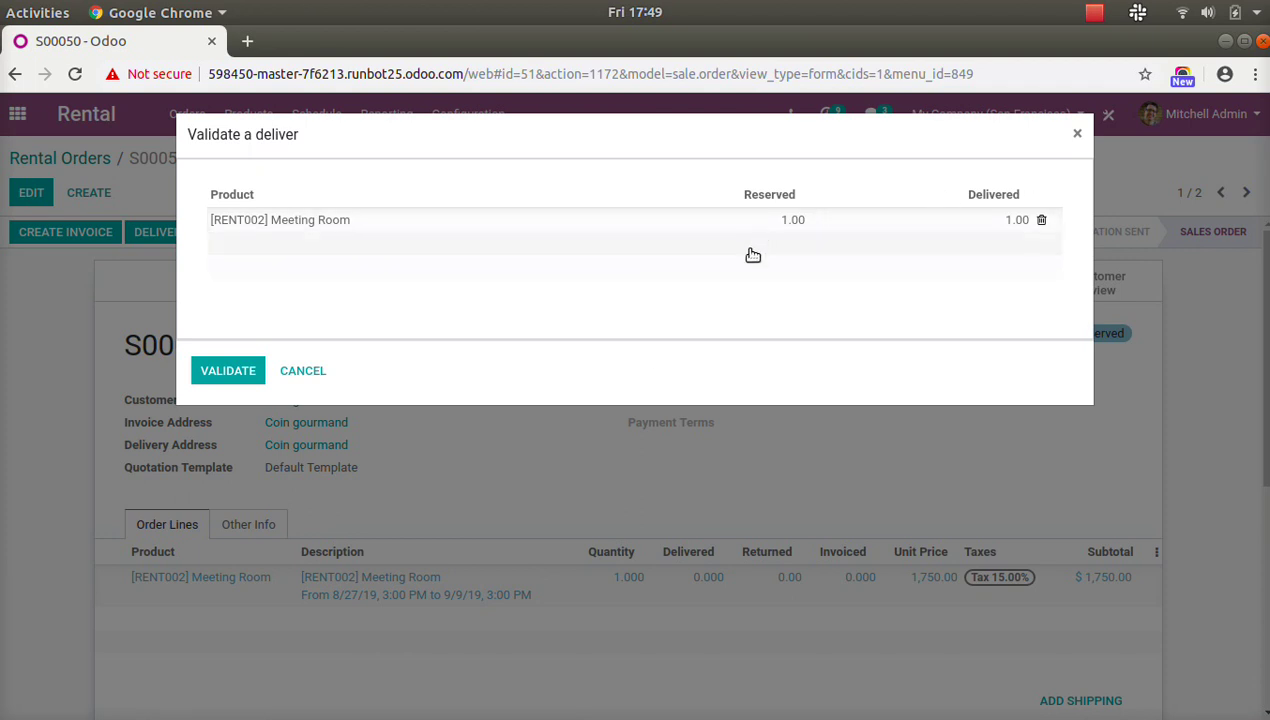
left_click(992, 193)
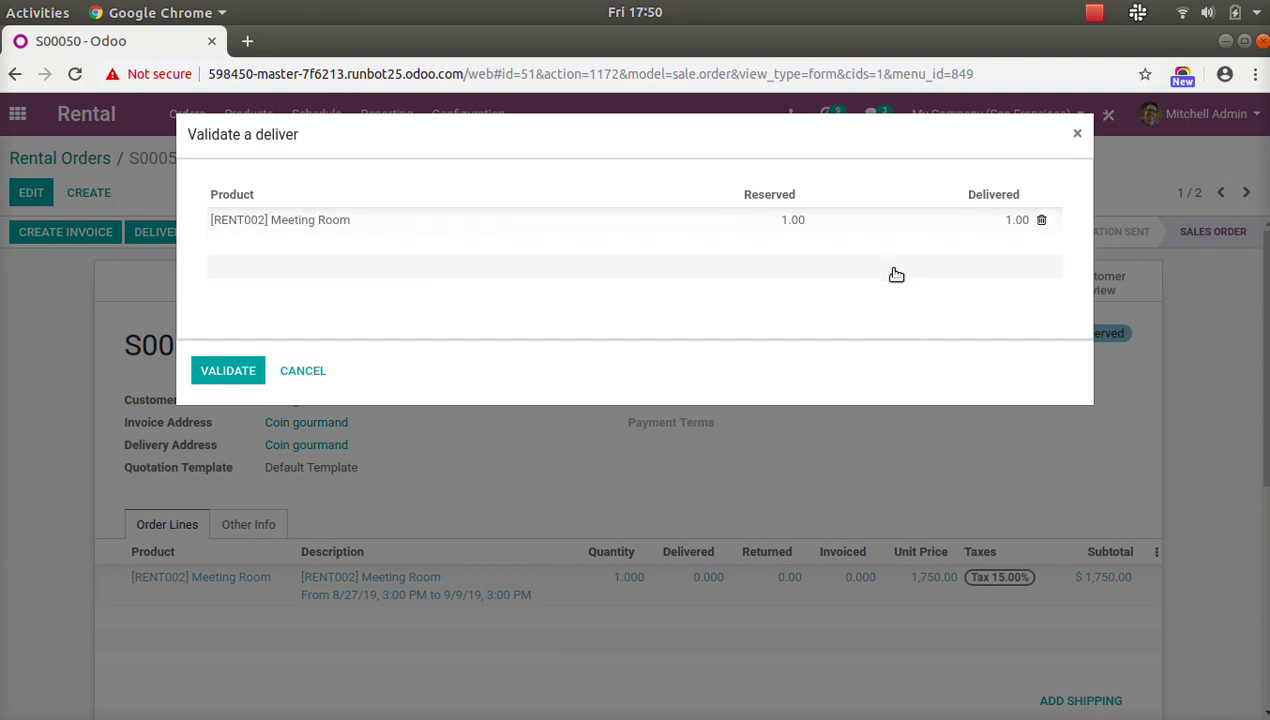
left_click(239, 373)
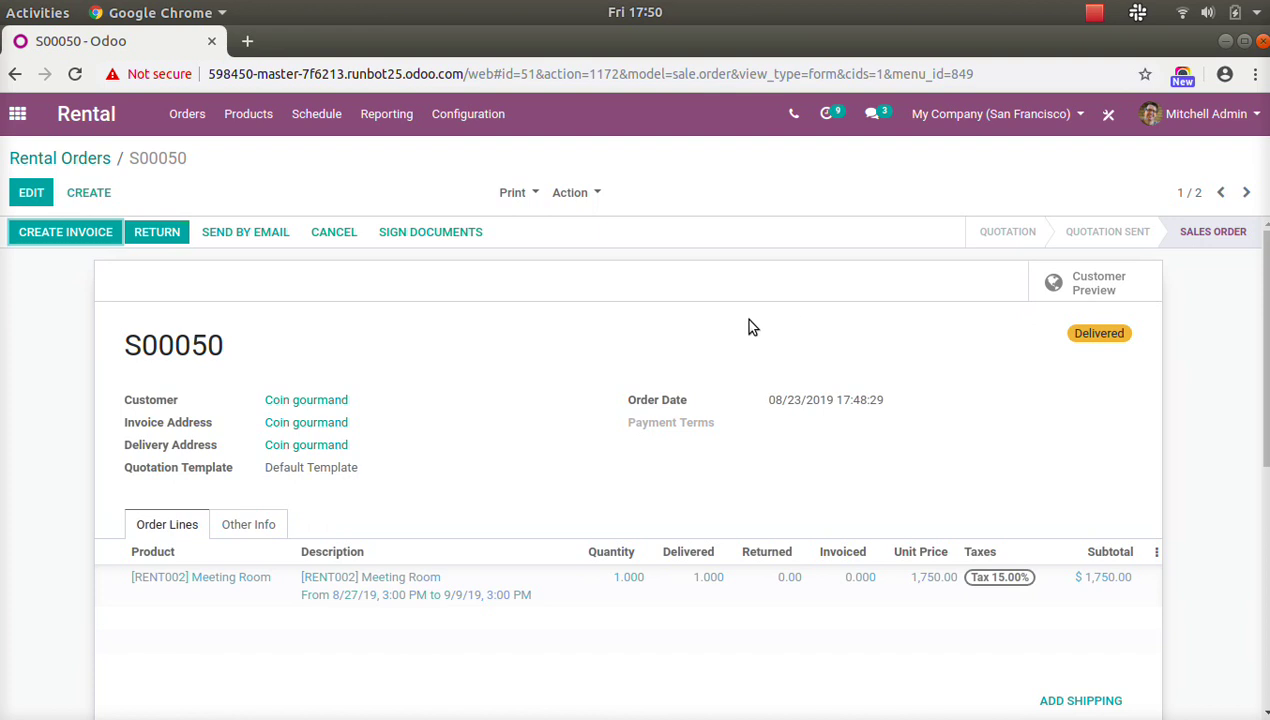
Show all scheduled rentals for September 2019, including Coin gourmand's Meeting Room booking
left_click(313, 118)
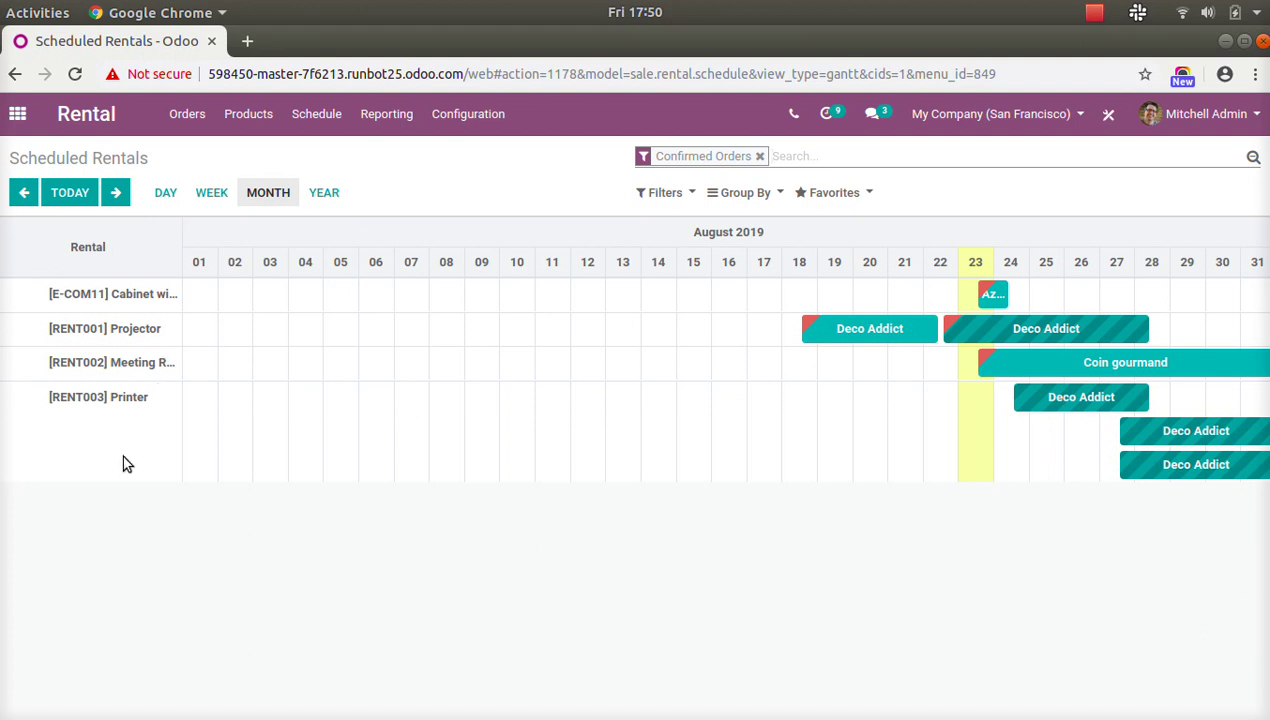
left_click(759, 156)
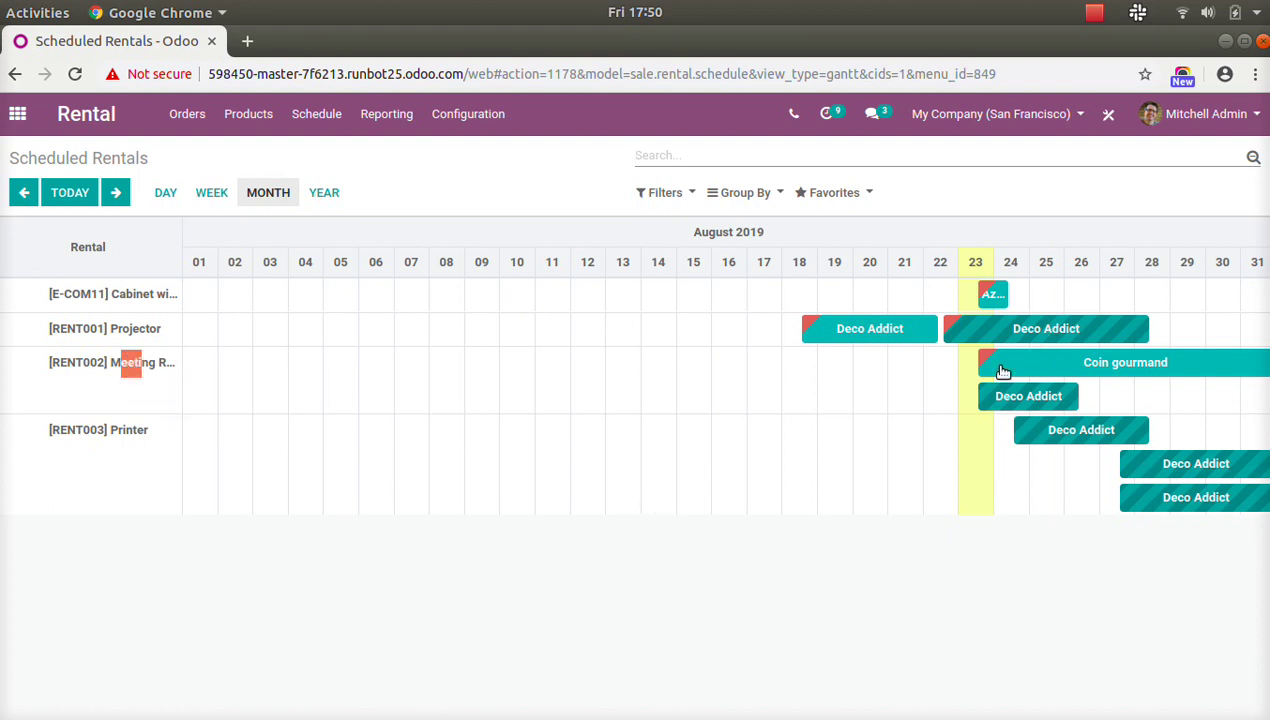
mouse_move(989, 362)
mouse_move(1128, 364)
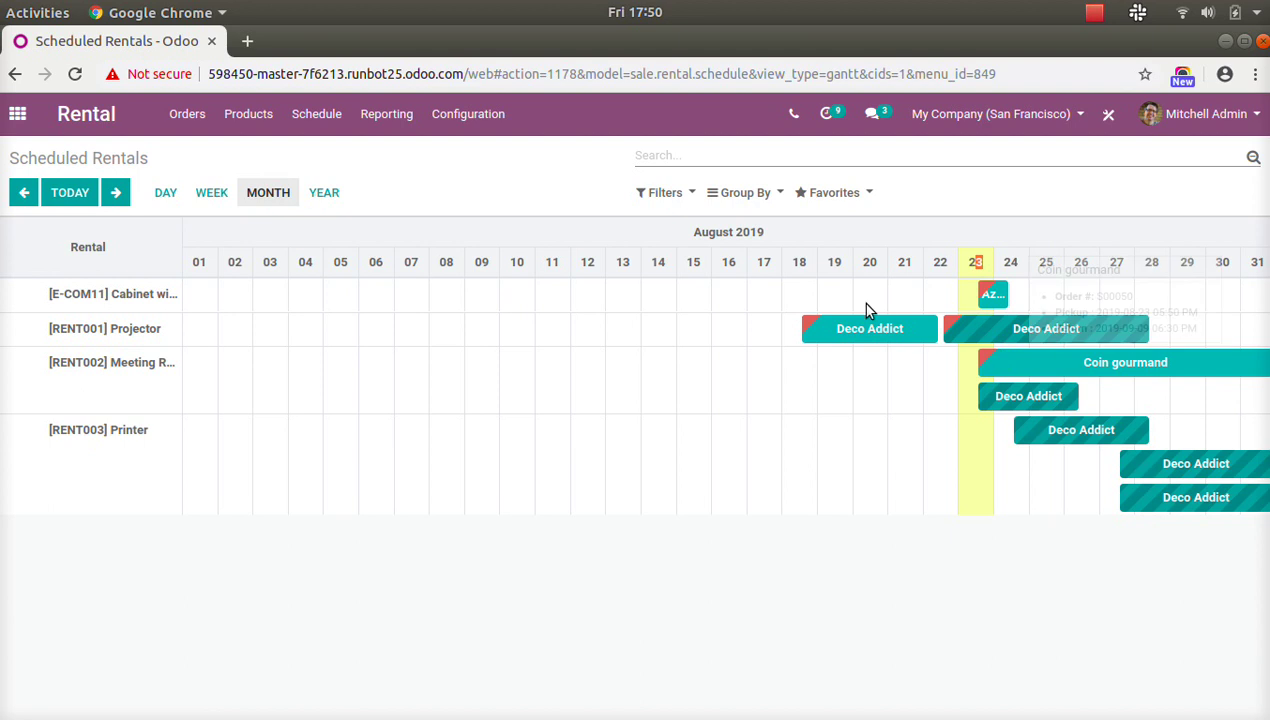
left_click(115, 194)
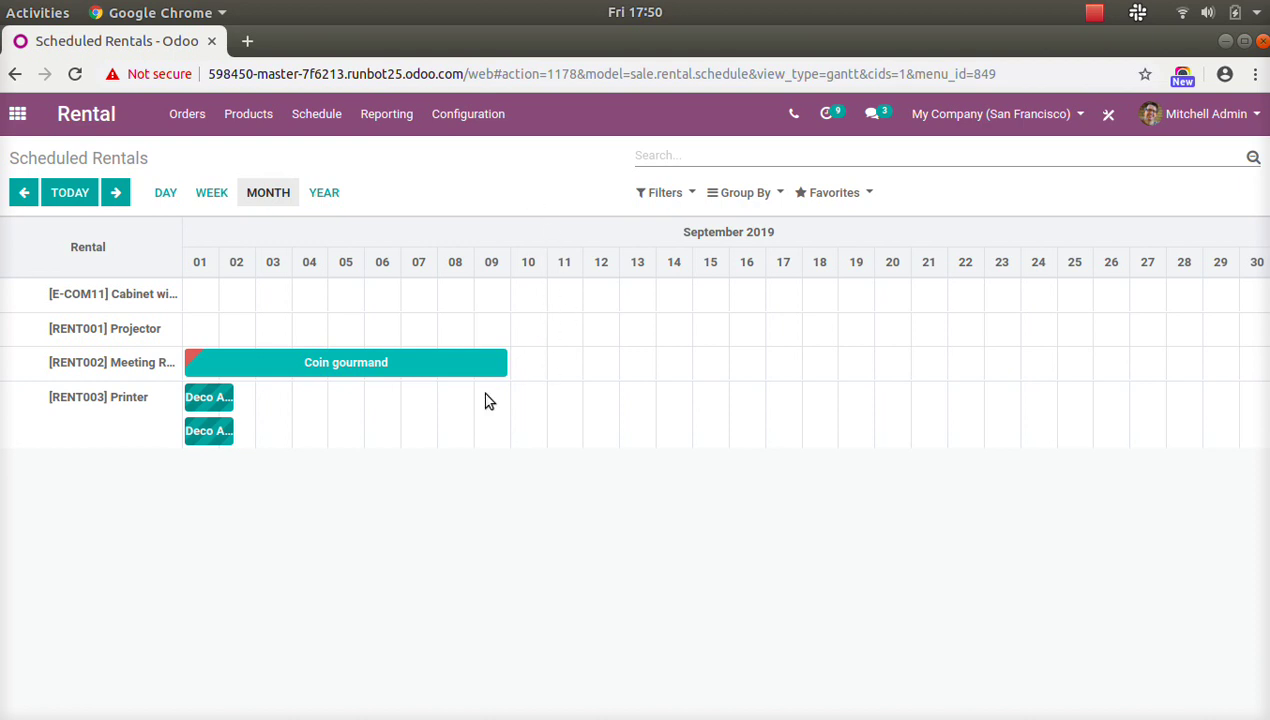
mouse_move(388, 371)
Clear the To Do Today and To Return filters, then show only Delivered rental orders
left_click(187, 114)
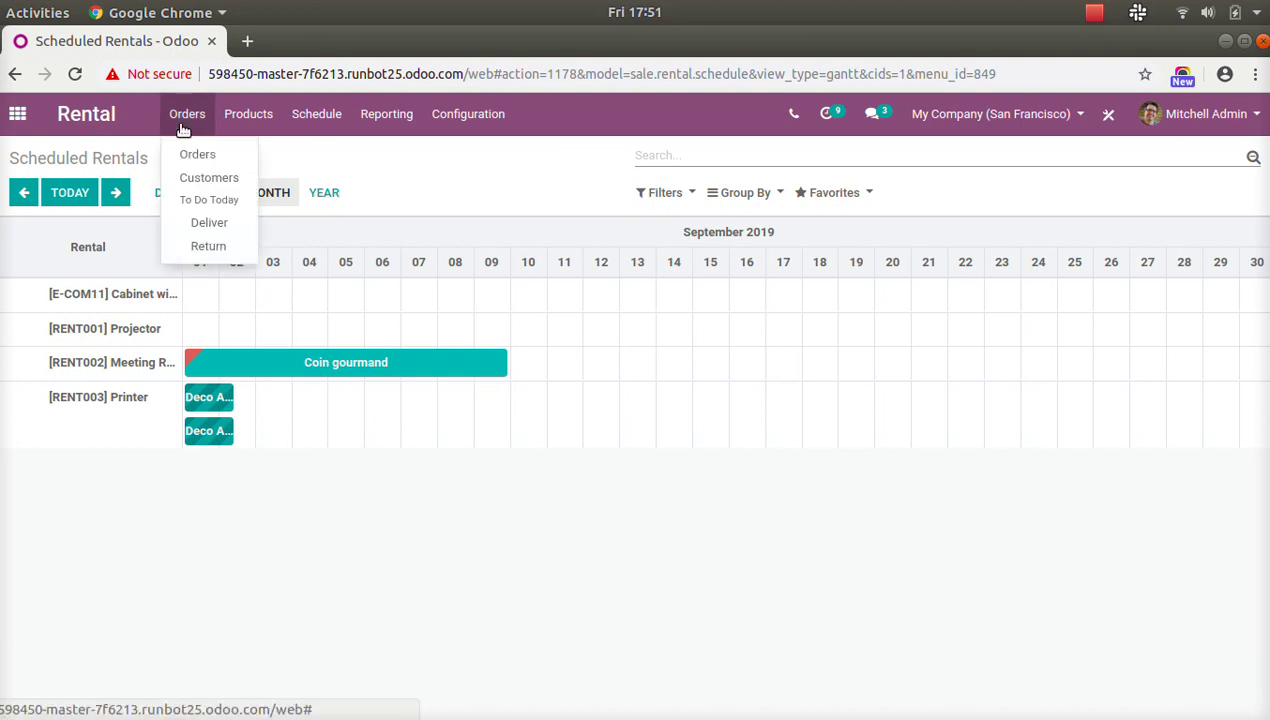
left_click(207, 247)
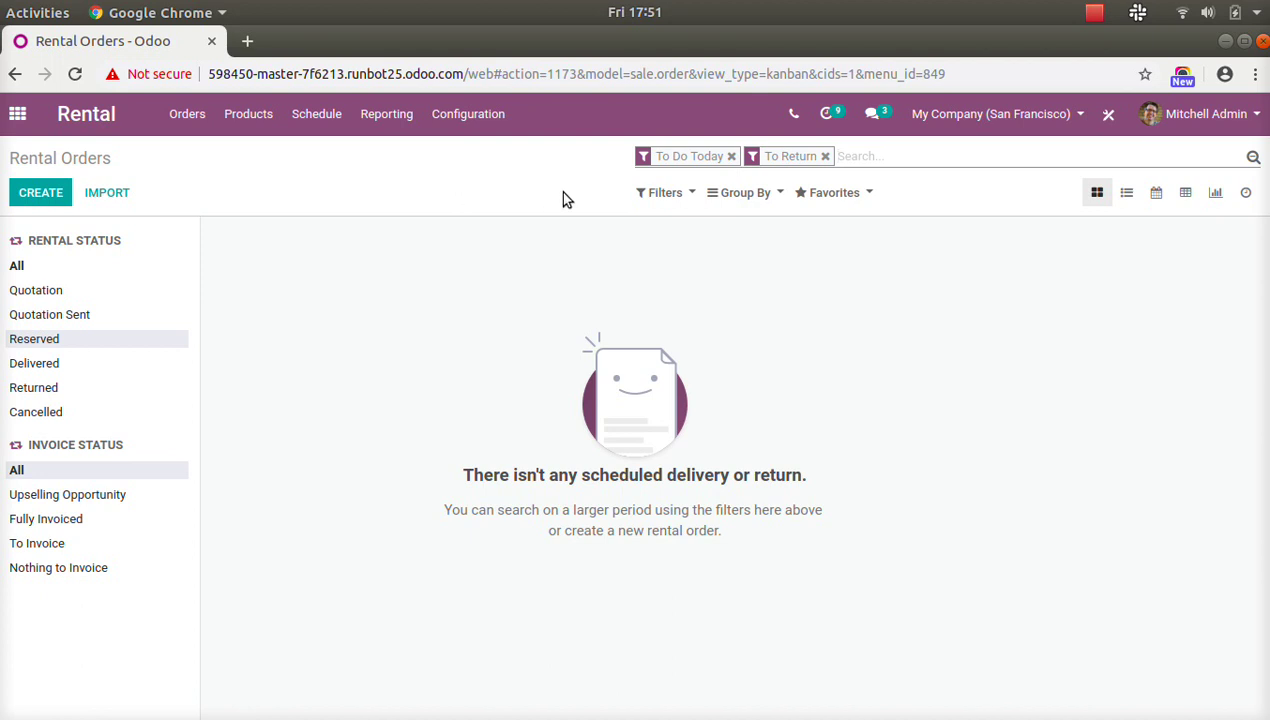
left_click(729, 158)
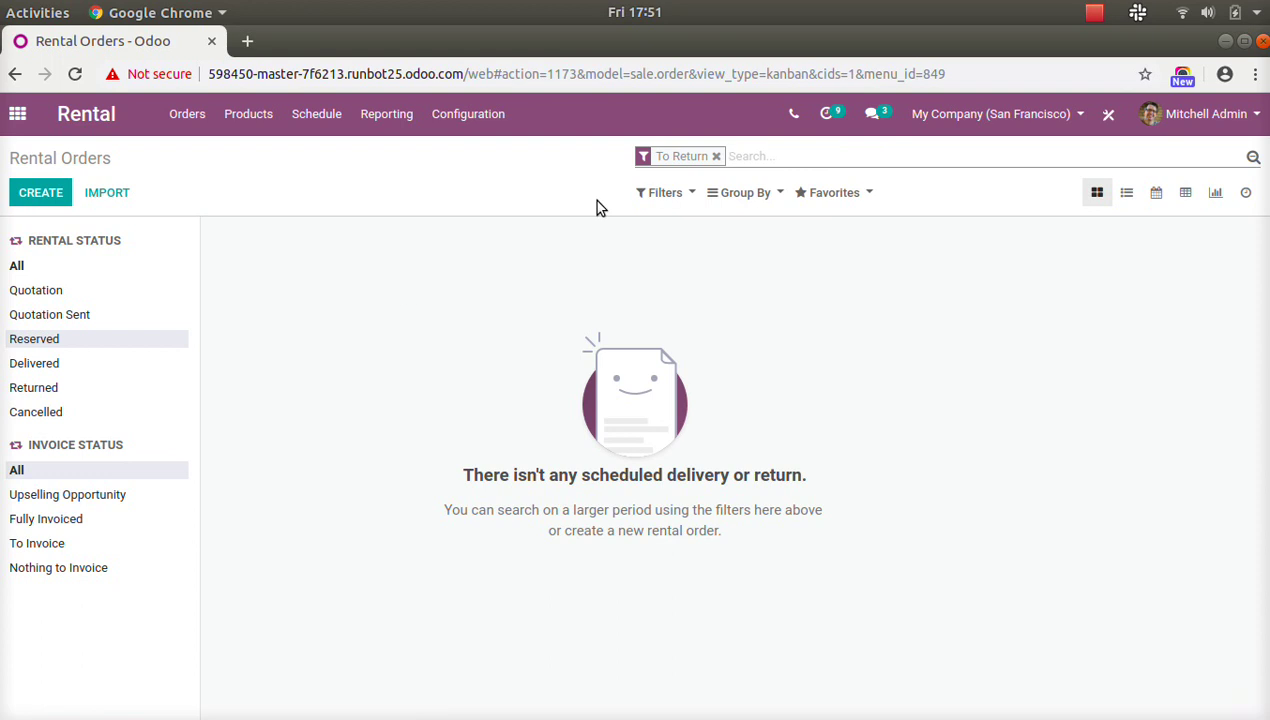
left_click(716, 156)
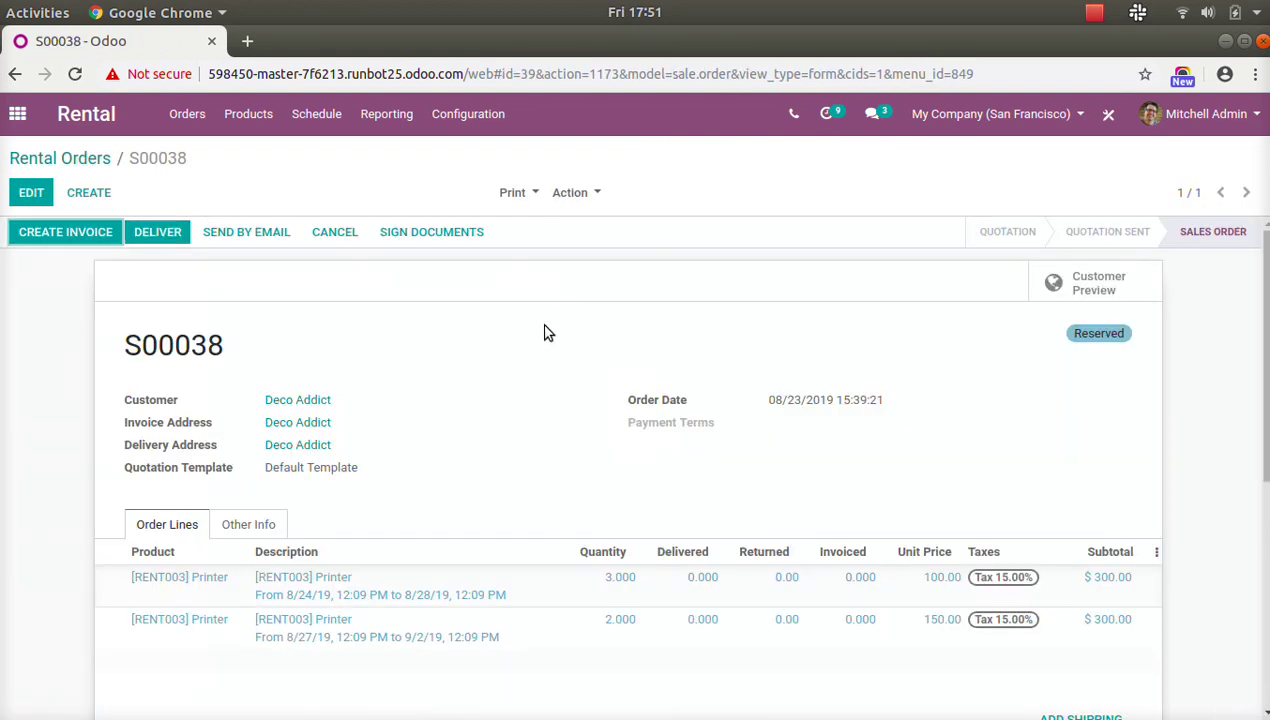
left_click(70, 160)
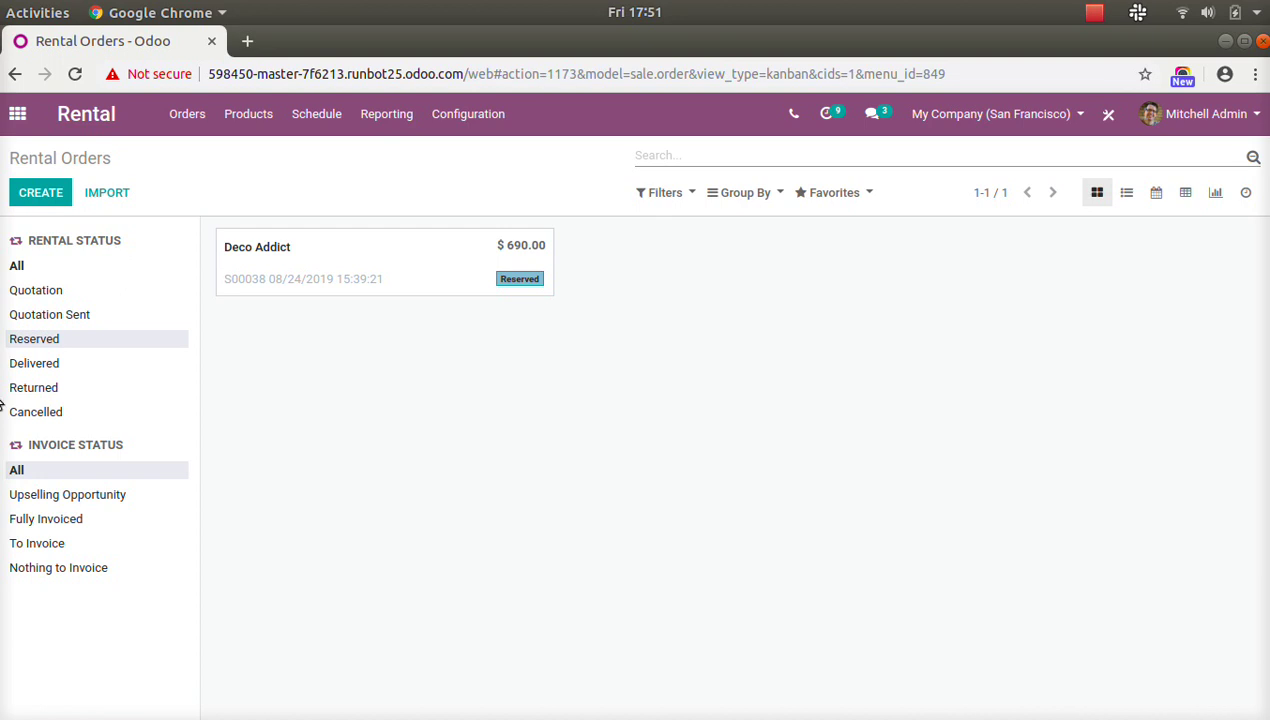
left_click(34, 364)
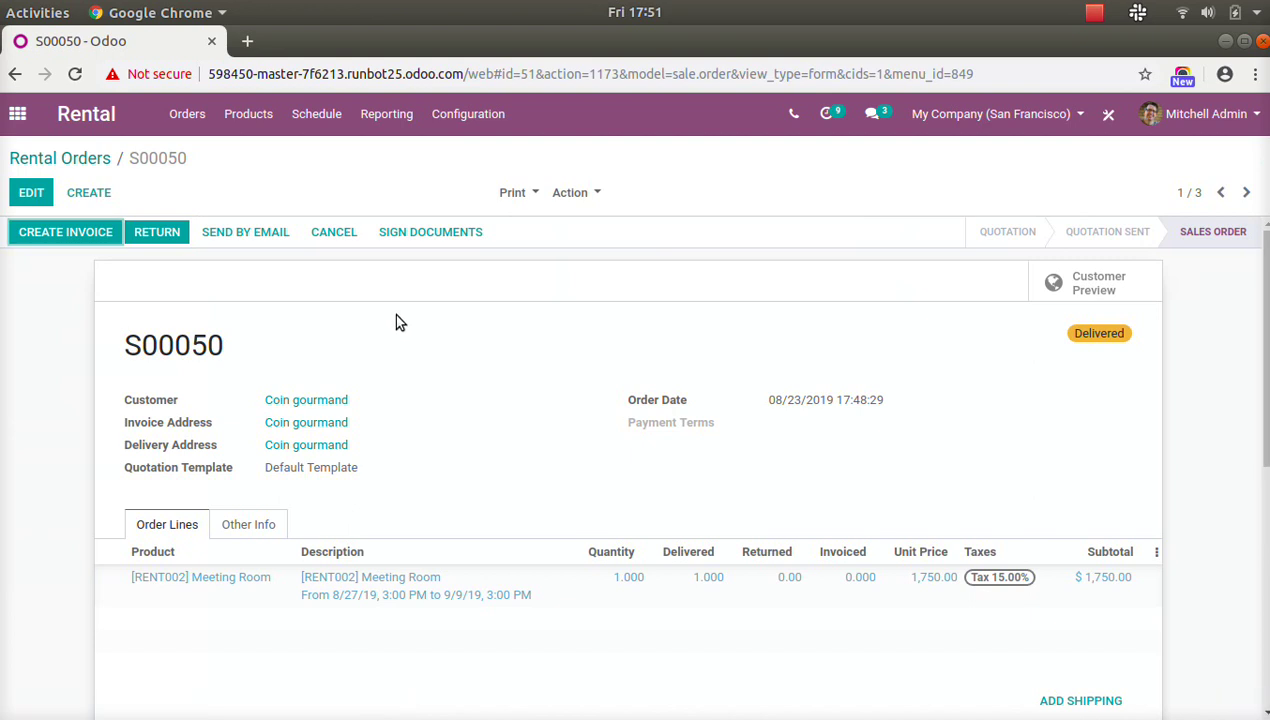
Return the Meeting Room on order S00050 and validate the return so the order shows Returned
left_click(145, 238)
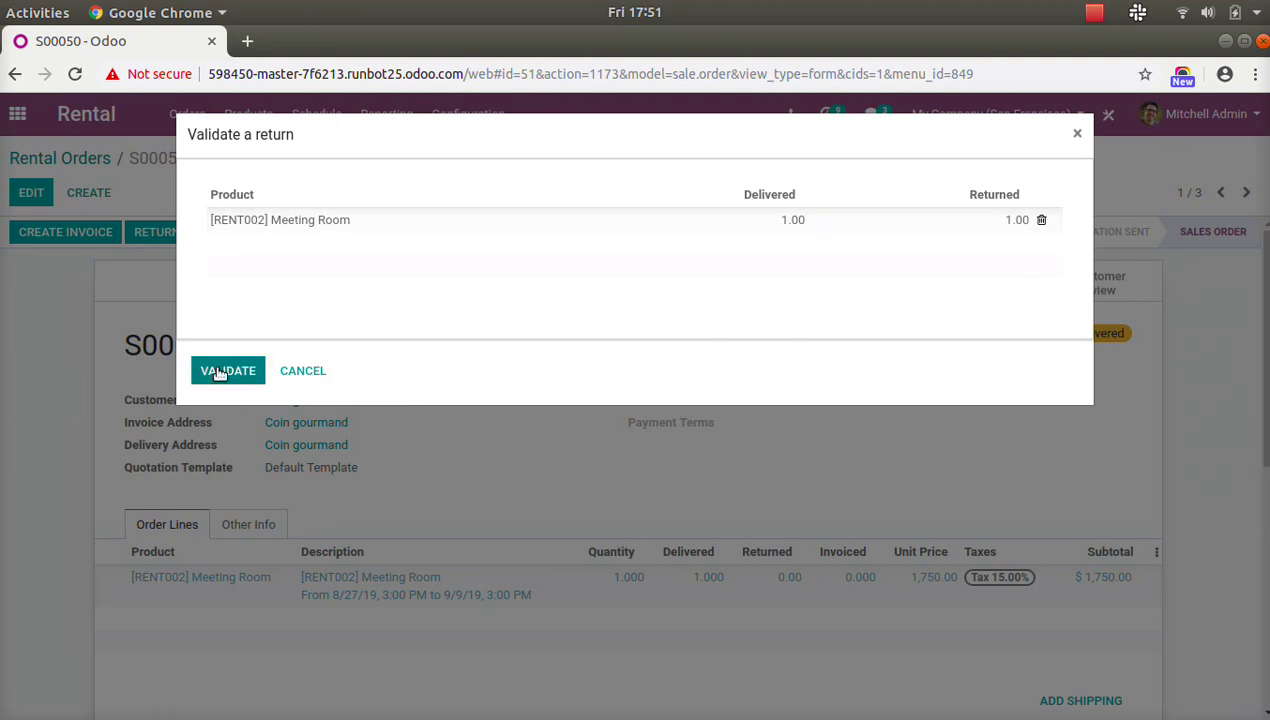
left_click(222, 371)
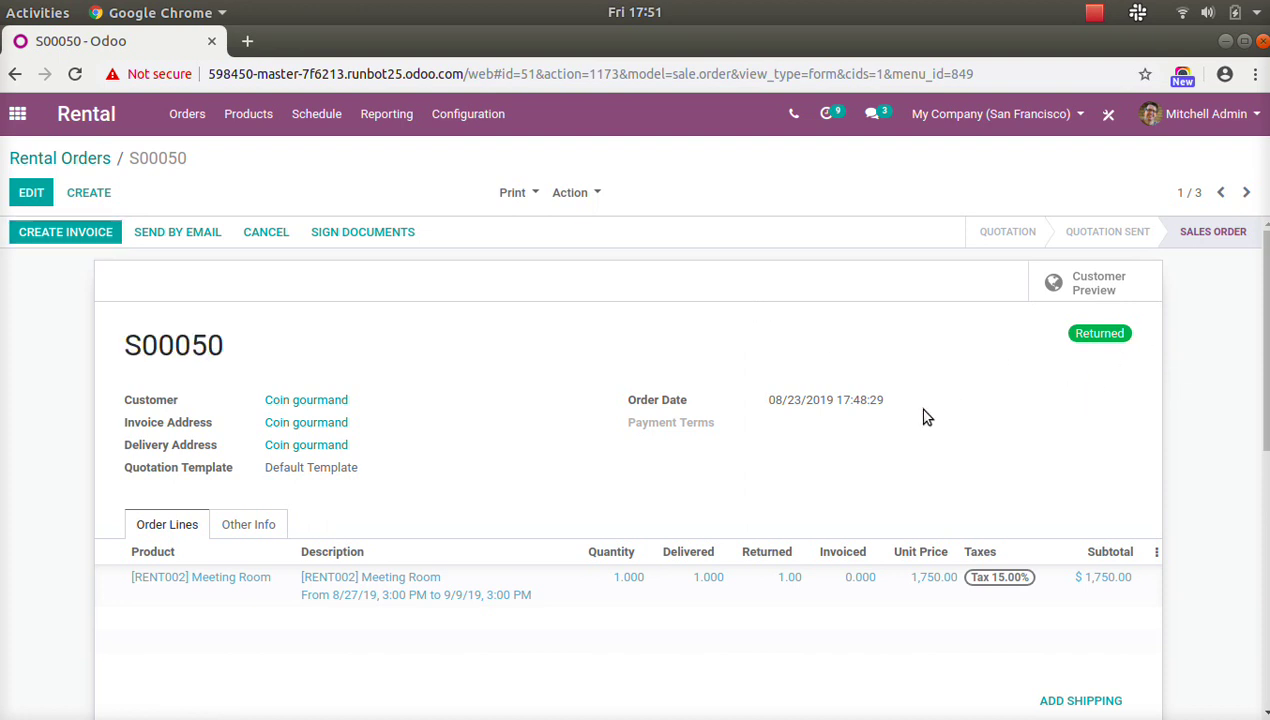
scroll(960, 430, "down", 4)
scroll(698, 583, "up", 5)
Show the Meeting Room product's rental pricing: $150/day, $900/7 days, $1,750/14 days
left_click(249, 127)
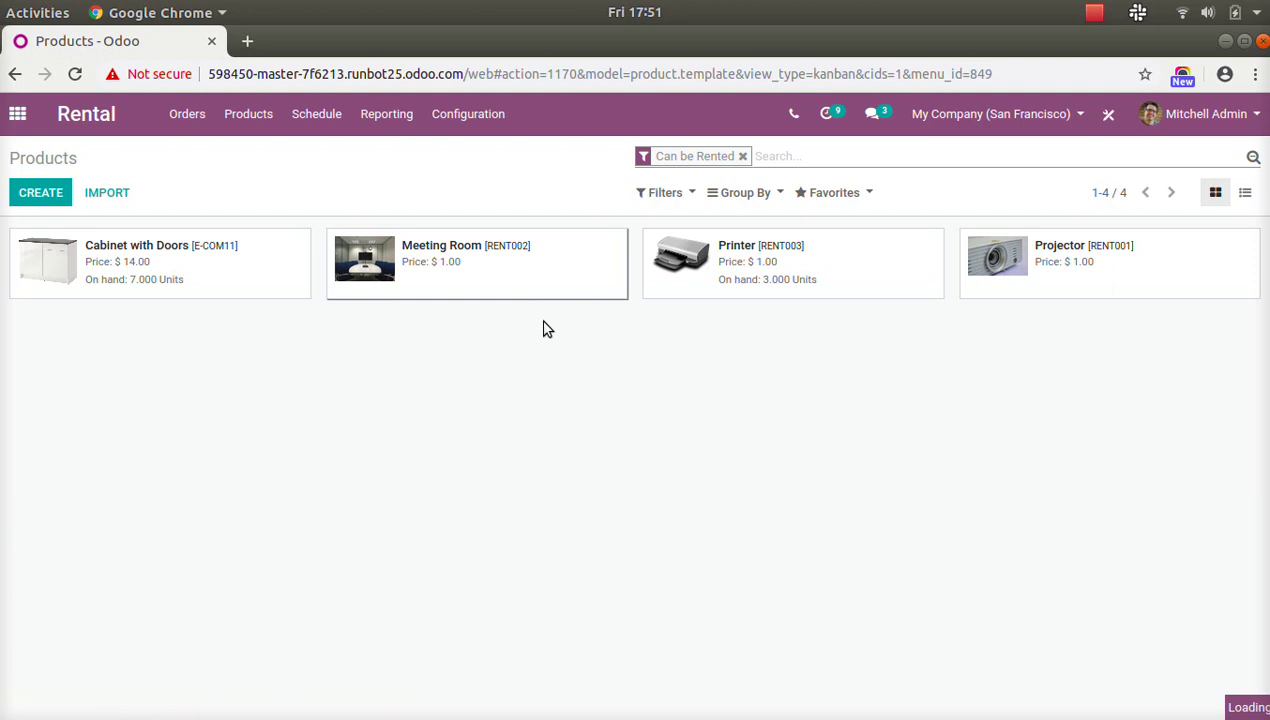
left_click(558, 260)
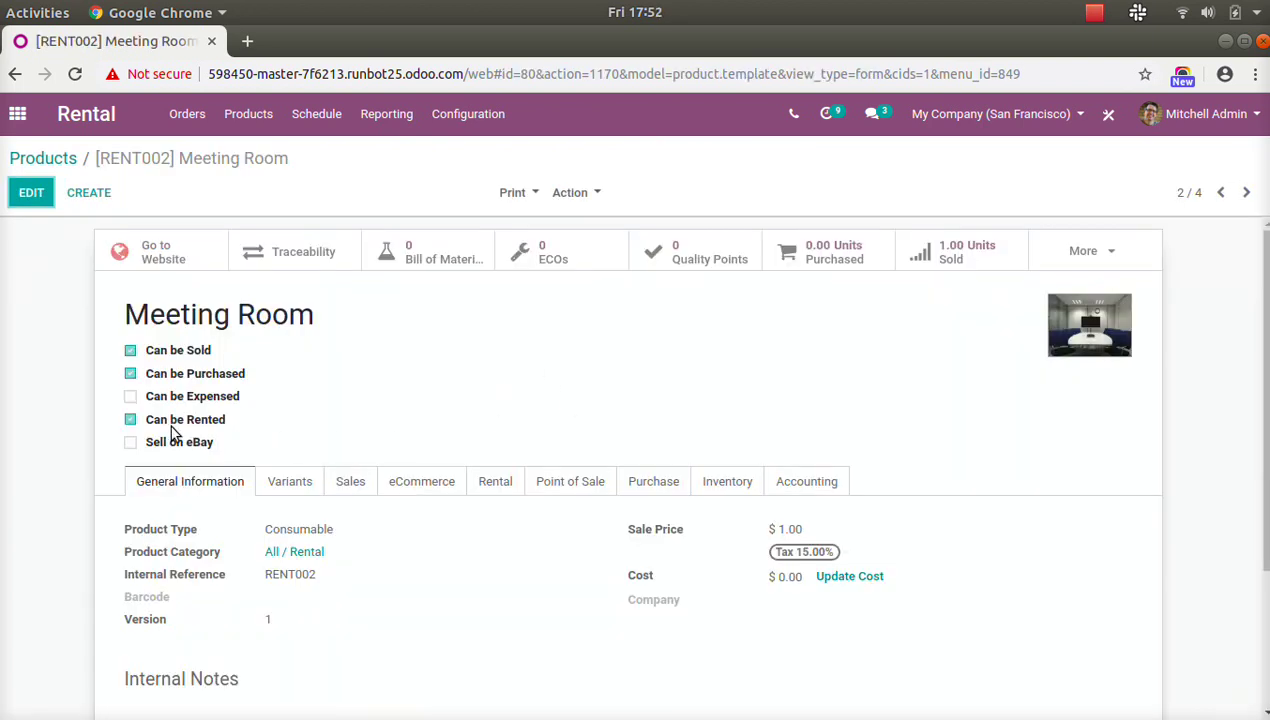
left_click(495, 483)
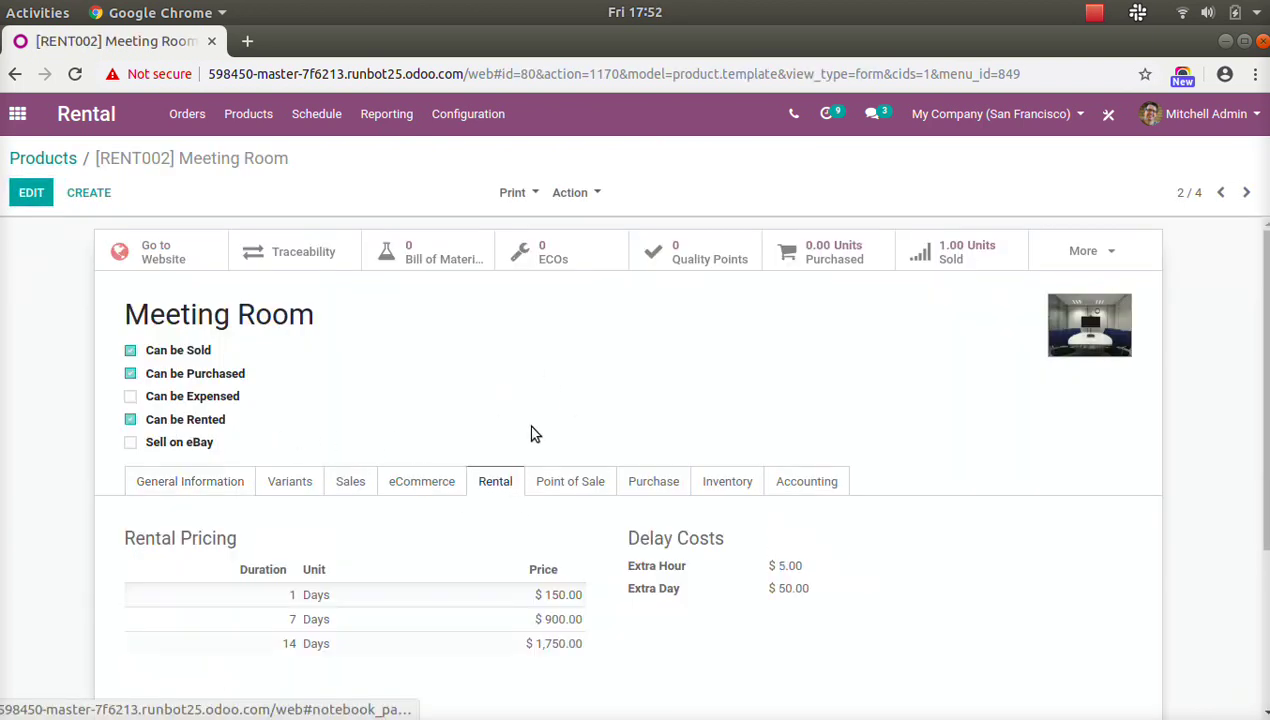
scroll(520, 434, "down", 2)
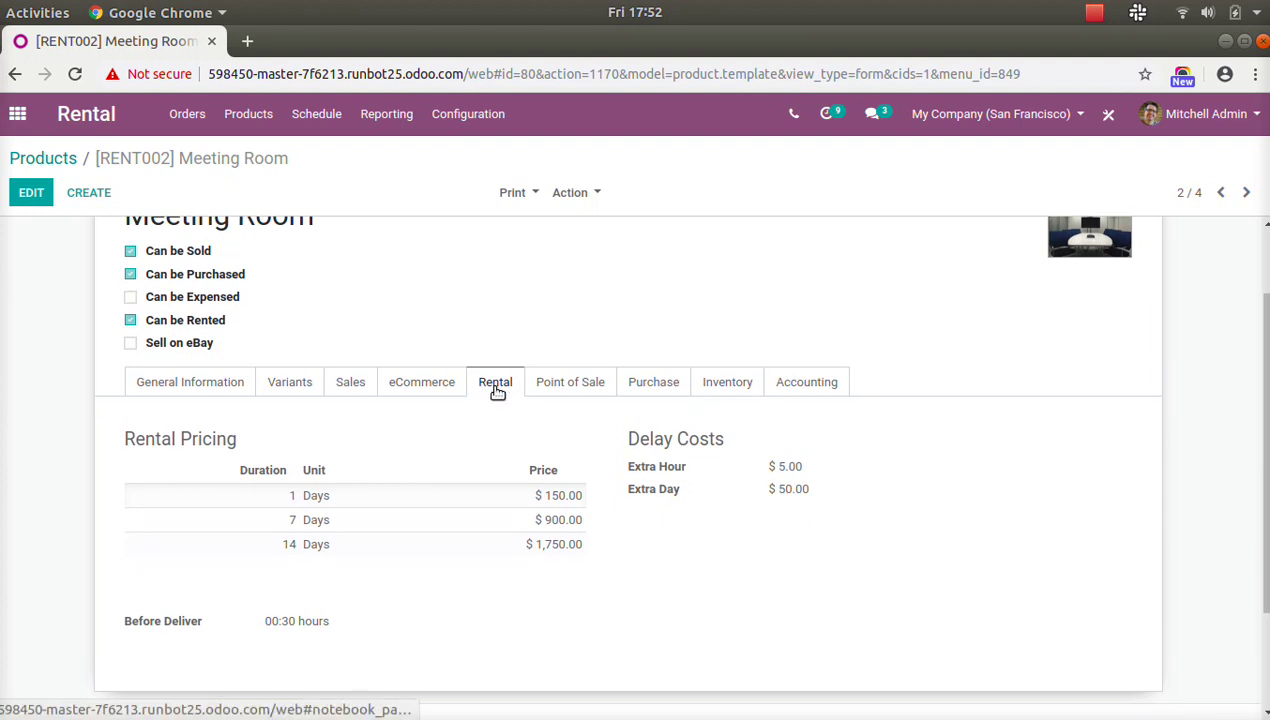
scroll(618, 482, "down", 2)
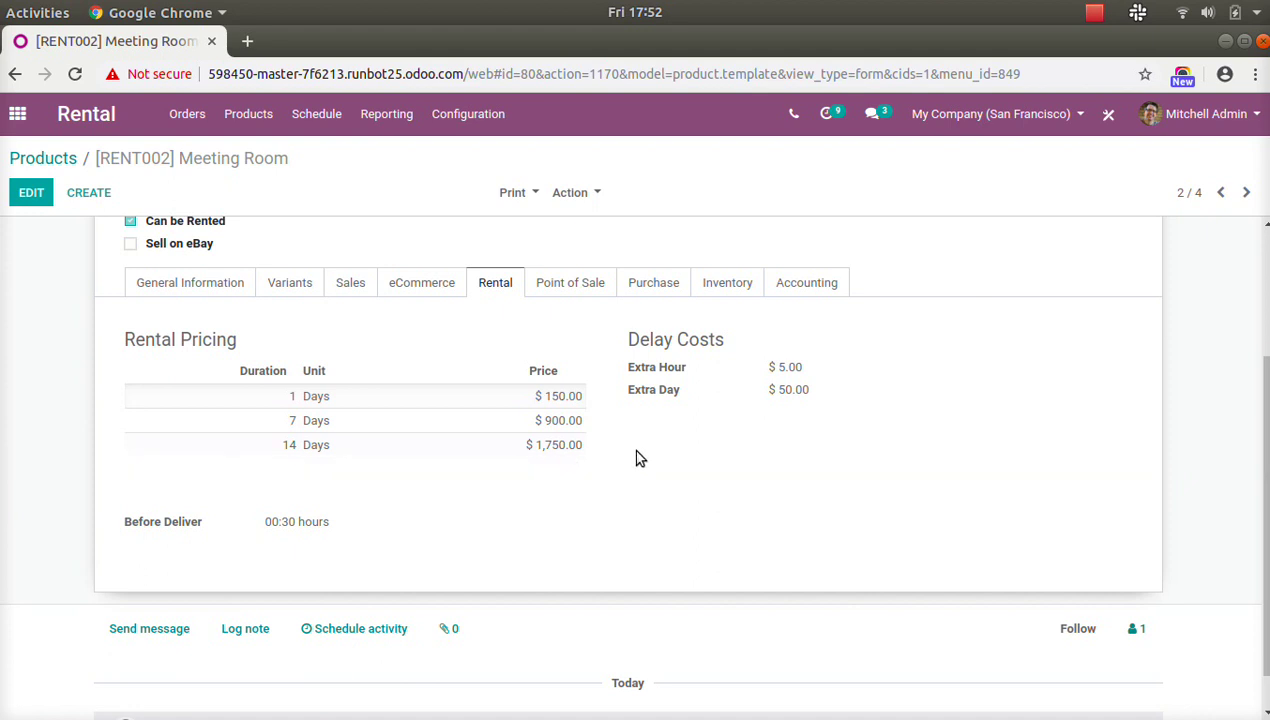
Highlight the Meeting Room's delay costs: $5 per extra hour and $50 per extra day
left_click(546, 452)
left_click_drag(628, 340, 734, 340)
left_click(720, 437)
left_click_drag(646, 367, 706, 373)
double_click(665, 390)
left_click_drag(788, 363, 806, 413)
left_click(821, 421)
scroll(478, 329, "up", 3)
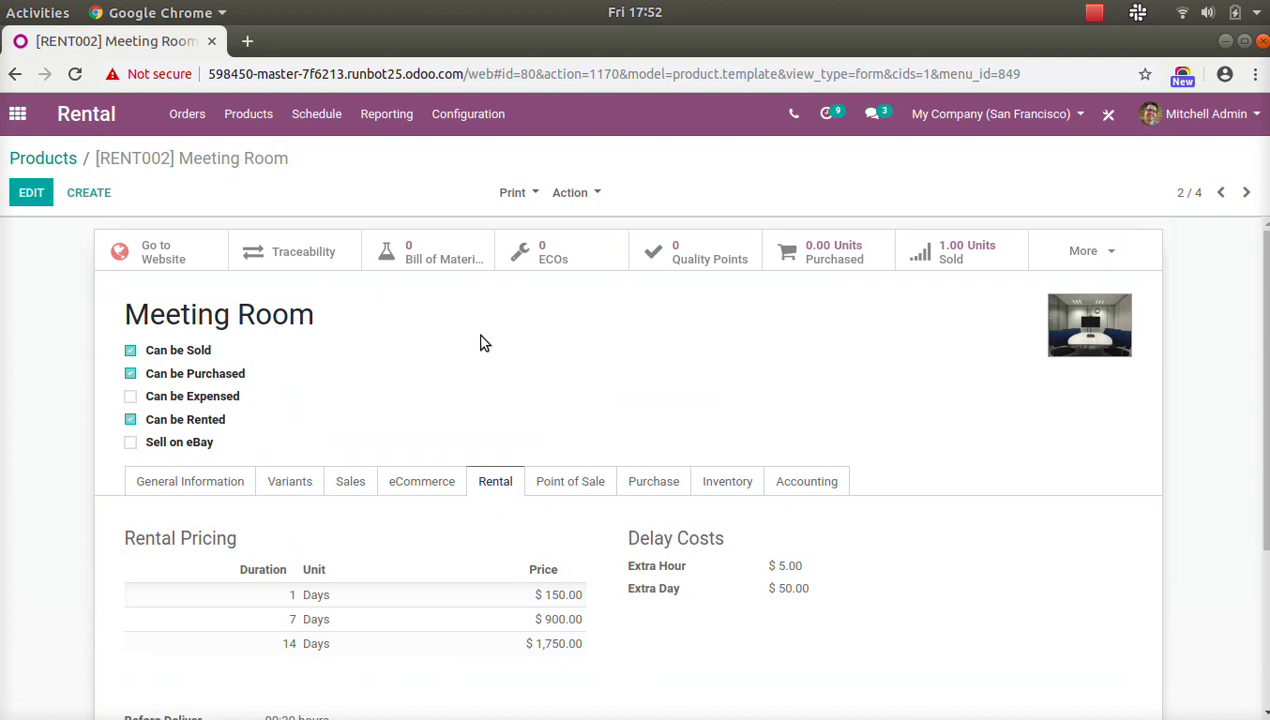
Show Rental Analysis as a pivot grouped by Product, including Meeting Room at 1,750.00
left_click(377, 117)
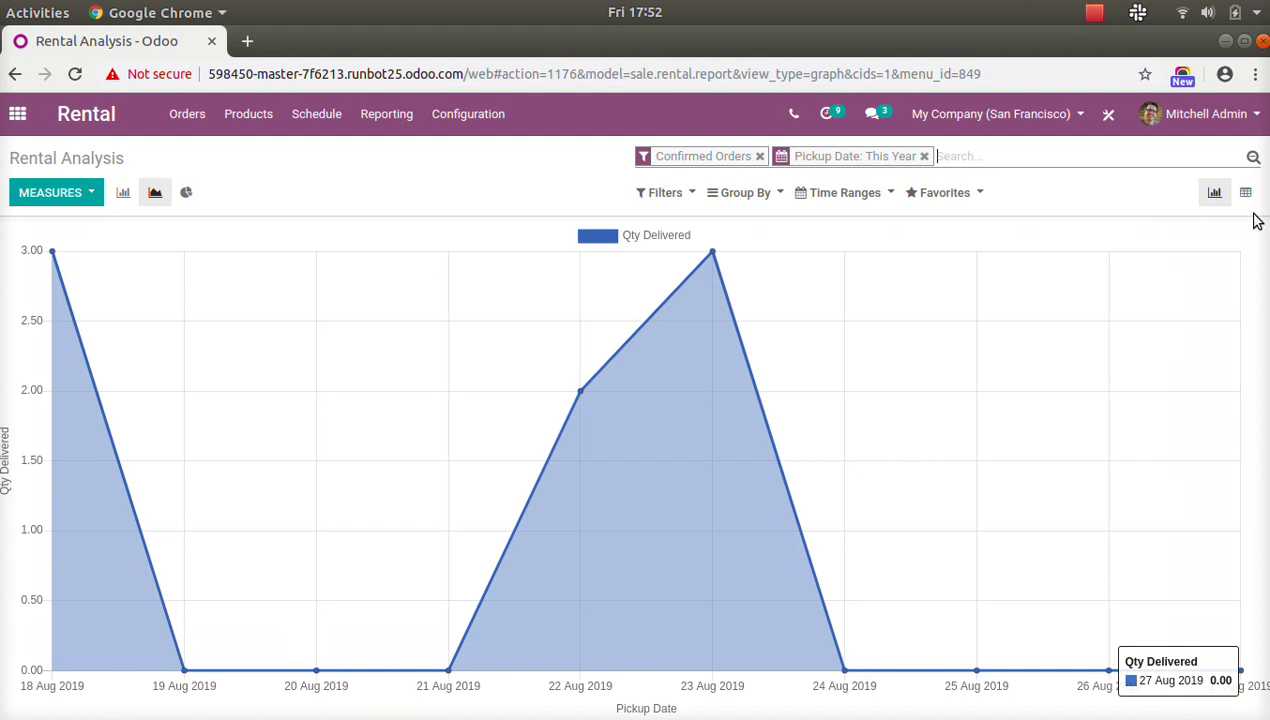
left_click(1245, 194)
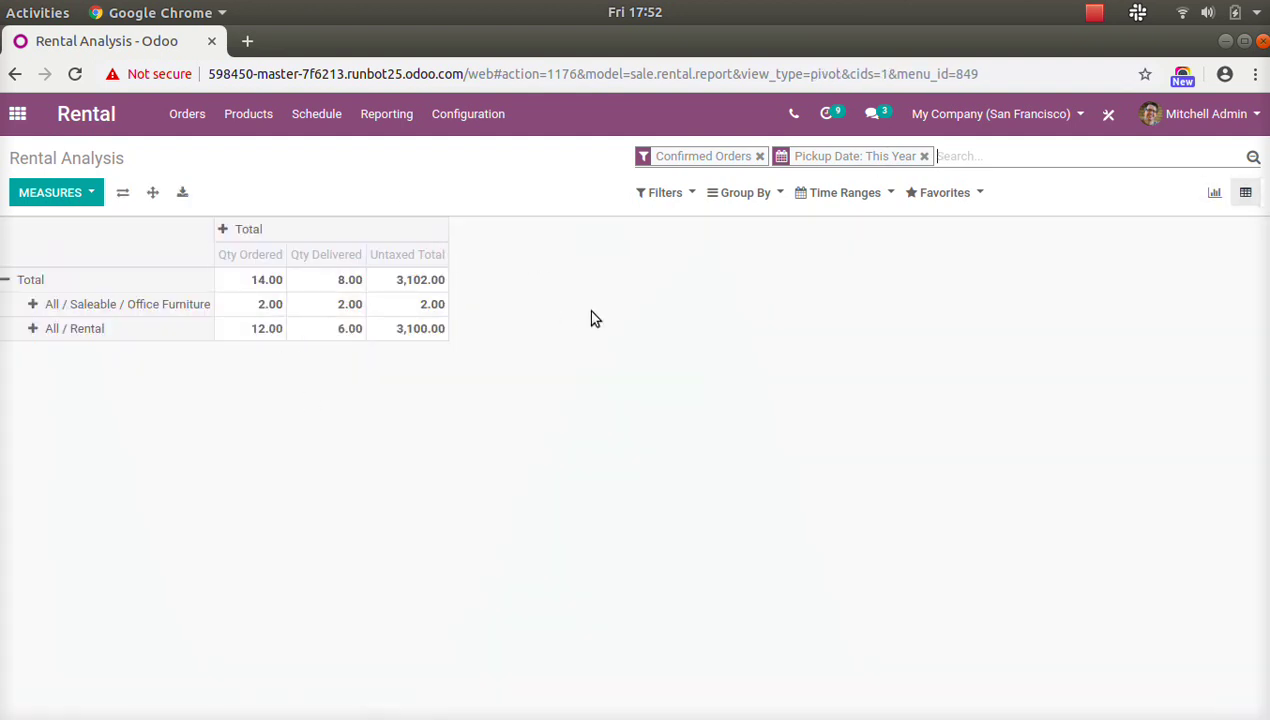
left_click(8, 283)
left_click(9, 286)
mouse_move(50, 543)
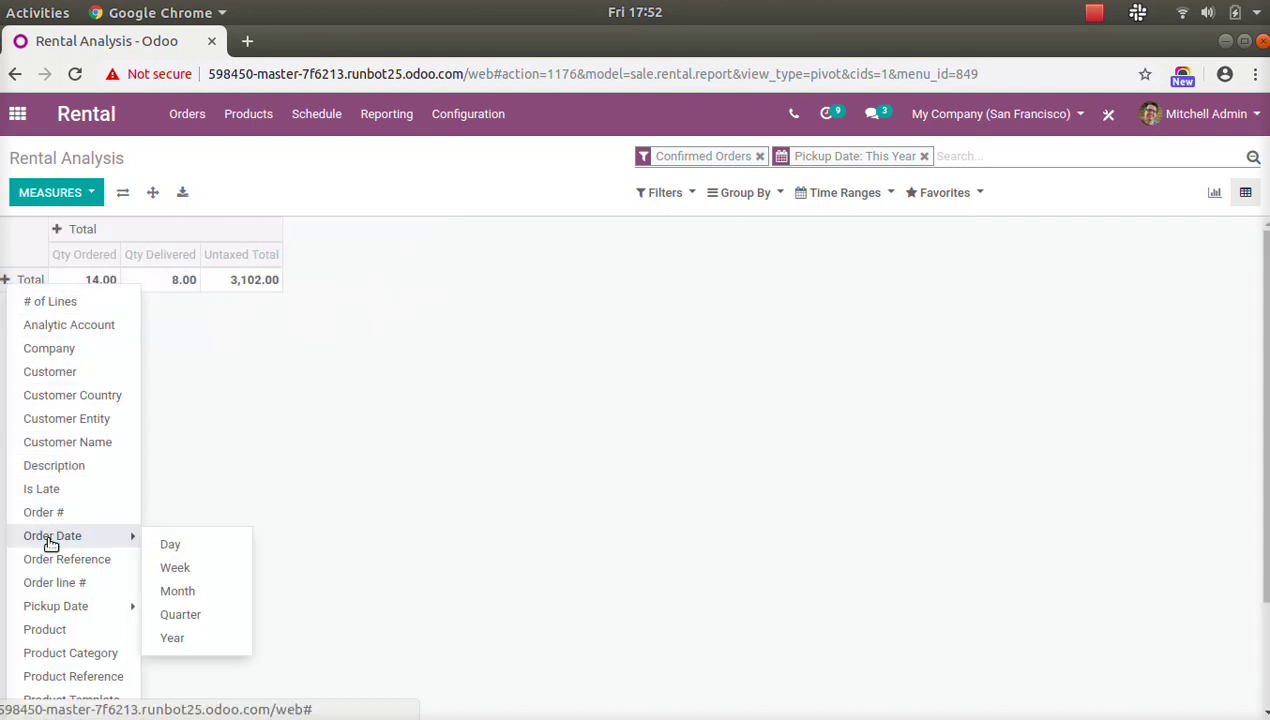
left_click(45, 630)
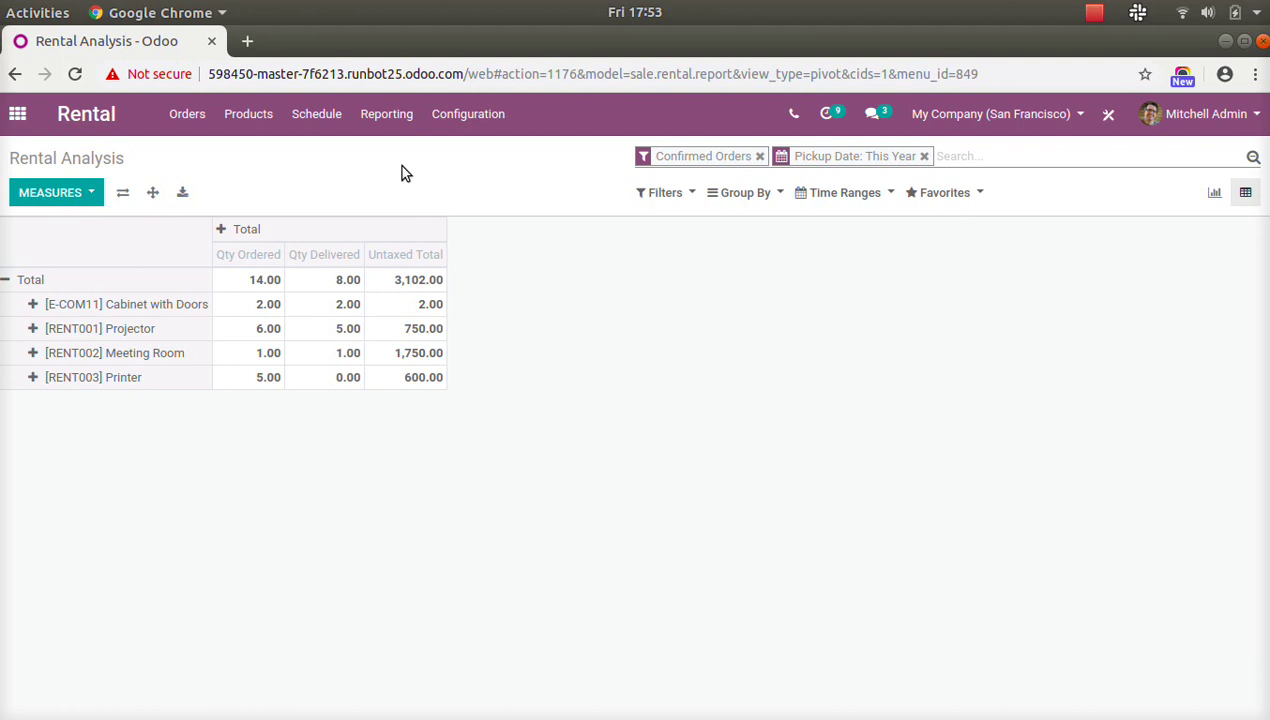
left_click(187, 113)
left_click(187, 113)
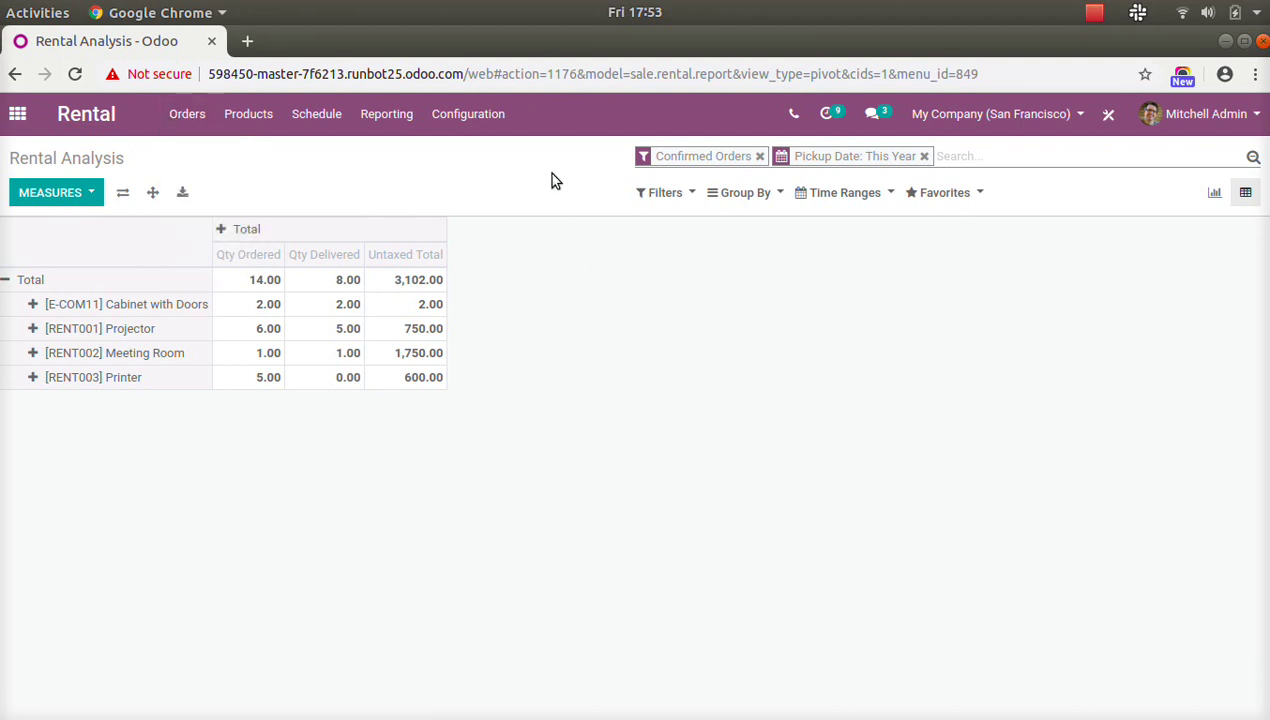
left_click(1093, 12)
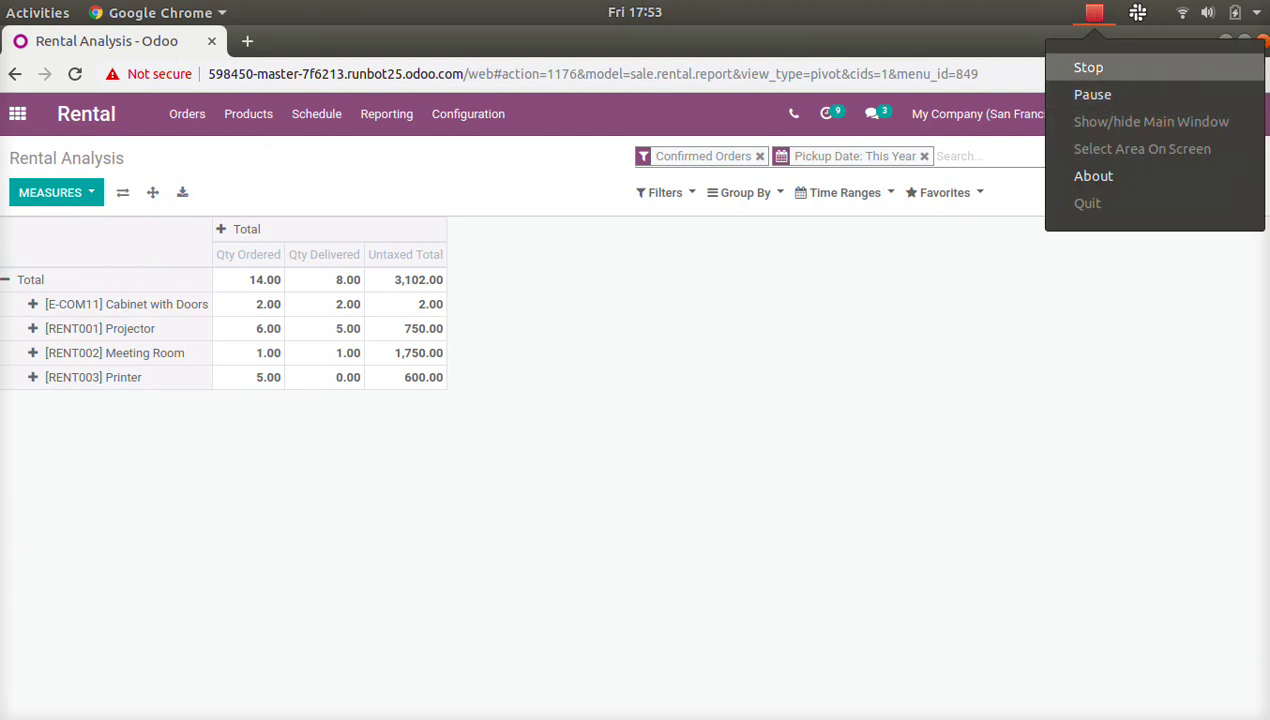